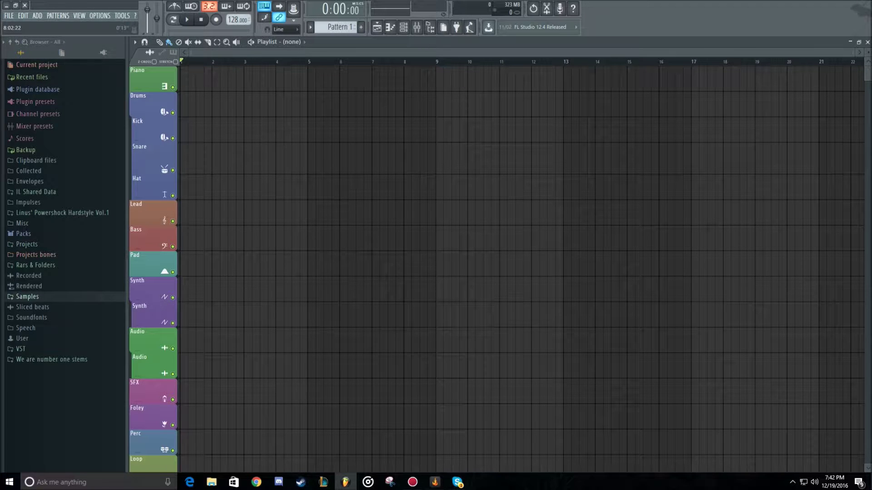
- Show the channel rack and view the settings of its Sampler channel
{"action": "left_click", "coordinate": [403, 27]}
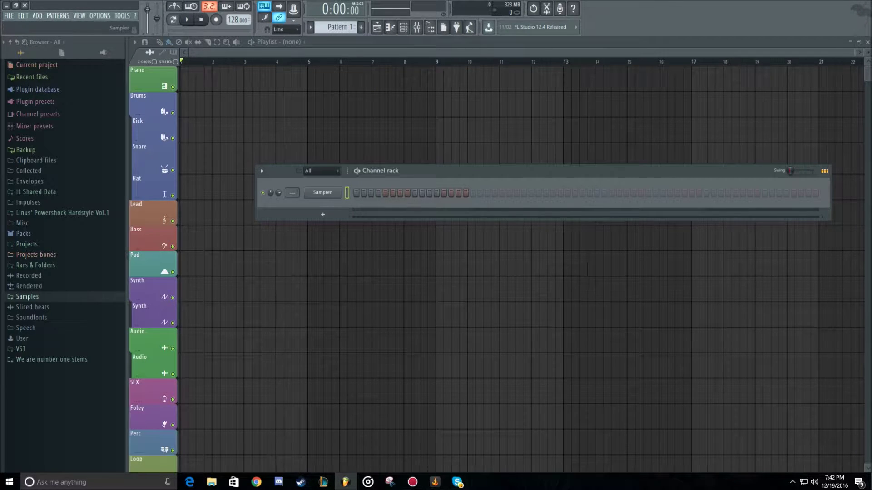
{"action": "left_click", "coordinate": [322, 192]}
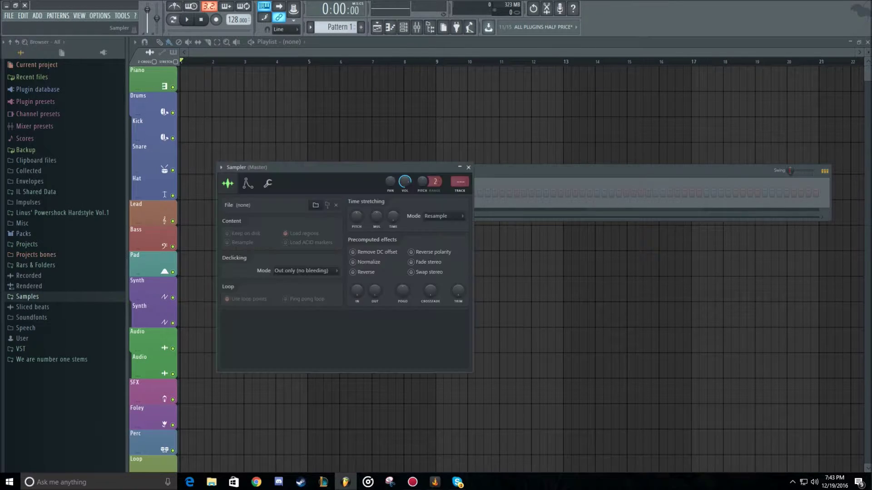
{"action": "left_click", "coordinate": [468, 167]}
- Move the channel rack lower over the playlist, level with the Lead and Bass tracks
{"action": "left_click_drag", "start_coordinate": [572, 170], "coordinate": [577, 140]}
{"action": "left_click_drag", "start_coordinate": [386, 141], "coordinate": [337, 204]}
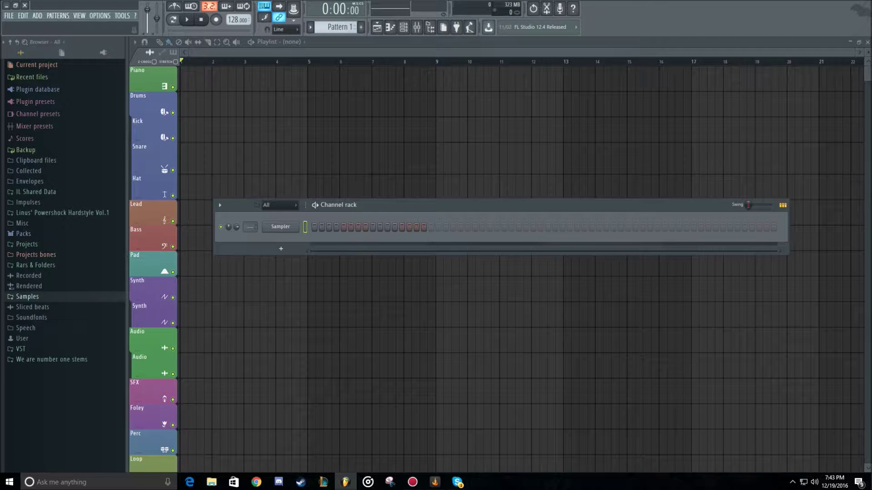
{"action": "scroll", "coordinate": [339, 26], "scroll_direction": "down", "scroll_amount": 7}
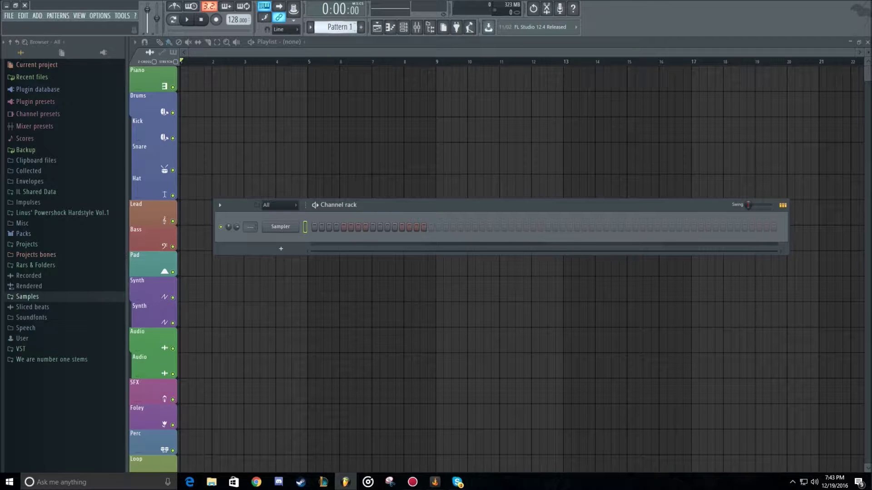
- Hide the channel rack, and try painting Pattern 1 clips along the playlist's Kick track up to bar 21 before erasing them
{"action": "key", "text": "F6"}
{"action": "left_click_drag", "start_coordinate": [261, 130], "coordinate": [579, 130]}
{"action": "right_click", "coordinate": [578, 130]}
{"action": "mouse_move", "coordinate": [188, 80]}
{"action": "left_mouse_down"}
{"action": "mouse_move", "coordinate": [204, 70]}
{"action": "mouse_move", "coordinate": [459, 80]}
{"action": "left_mouse_up"}
{"action": "right_click", "coordinate": [458, 80]}
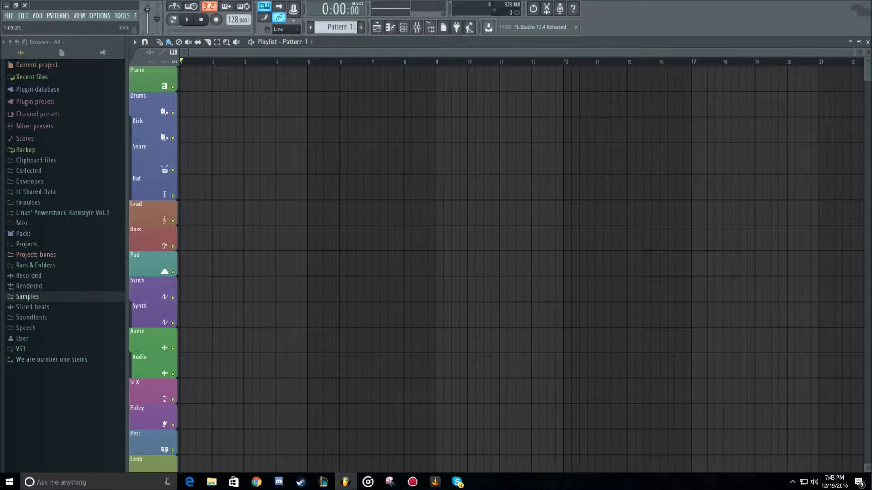
{"action": "left_click_drag", "start_coordinate": [205, 130], "coordinate": [838, 130]}
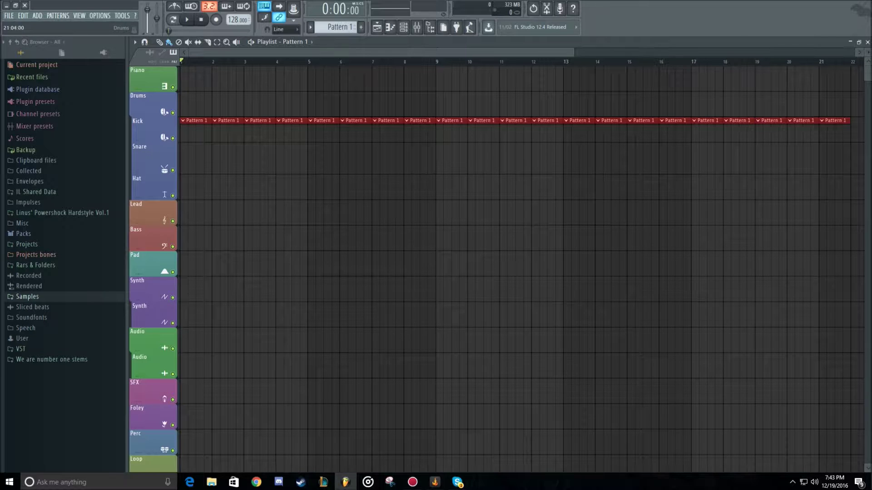
{"action": "right_click", "coordinate": [838, 130]}
{"action": "right_click", "coordinate": [450, 131]}
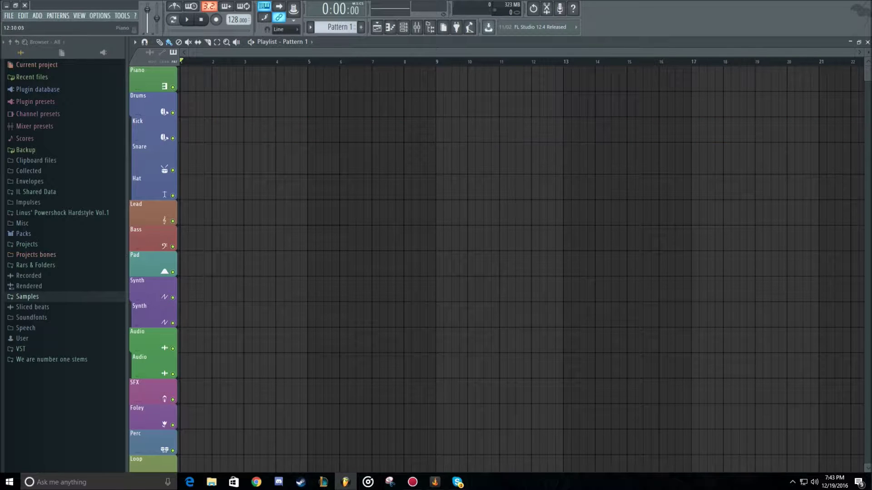
{"action": "mouse_move", "coordinate": [291, 52]}
{"action": "left_mouse_down"}
{"action": "mouse_move", "coordinate": [741, 52]}
{"action": "mouse_move", "coordinate": [287, 53]}
{"action": "left_mouse_up"}
{"action": "scroll", "coordinate": [271, 85], "scroll_direction": "down", "scroll_amount": 8}
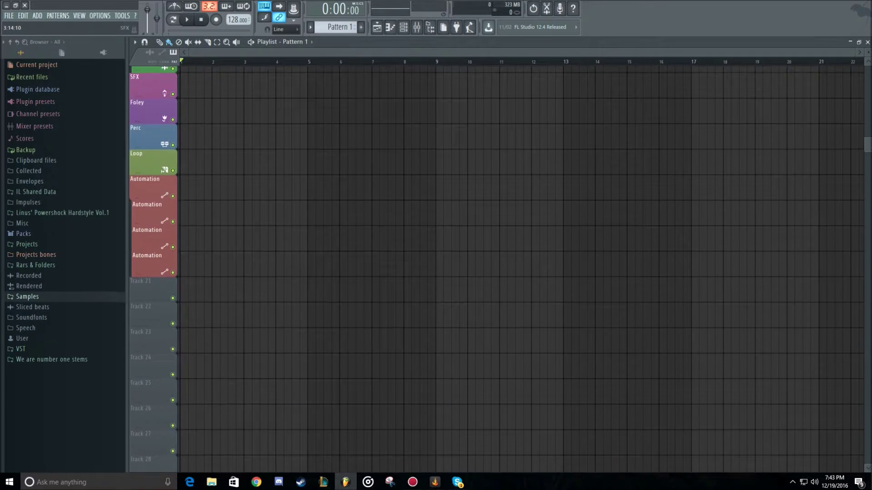
{"action": "scroll", "coordinate": [271, 85], "scroll_direction": "up", "scroll_amount": 8}
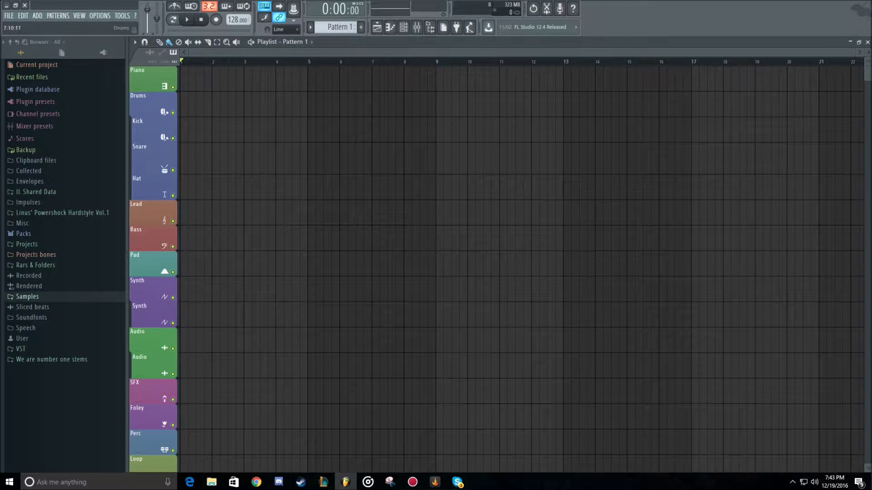
- Try painting a row of Pattern 1 clips along the full visible Snare track and erase them again
{"action": "left_click_drag", "start_coordinate": [198, 158], "coordinate": [804, 158]}
{"action": "right_click", "coordinate": [323, 158]}
{"action": "mouse_move", "coordinate": [710, 136]}
{"action": "left_mouse_down"}
{"action": "mouse_move", "coordinate": [767, 157]}
{"action": "mouse_move", "coordinate": [196, 156]}
{"action": "left_mouse_up"}
{"action": "left_click_drag", "start_coordinate": [191, 146], "coordinate": [860, 145]}
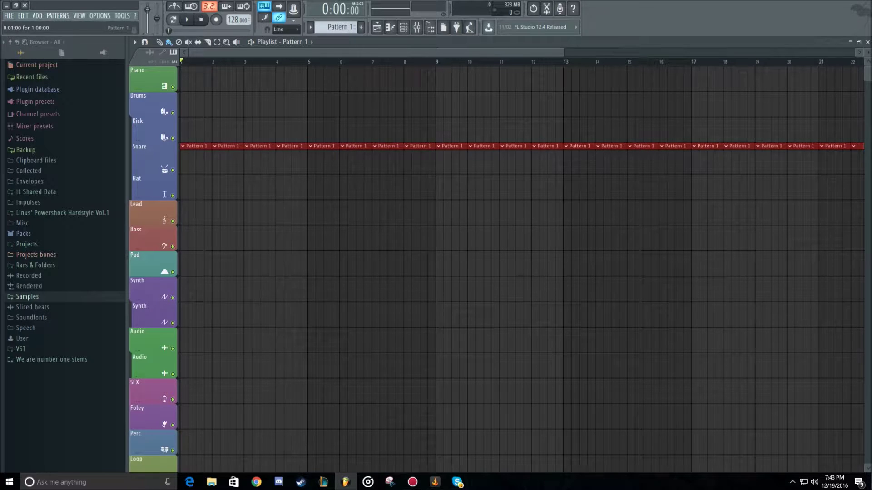
{"action": "left_click_drag", "start_coordinate": [186, 146], "coordinate": [849, 146]}
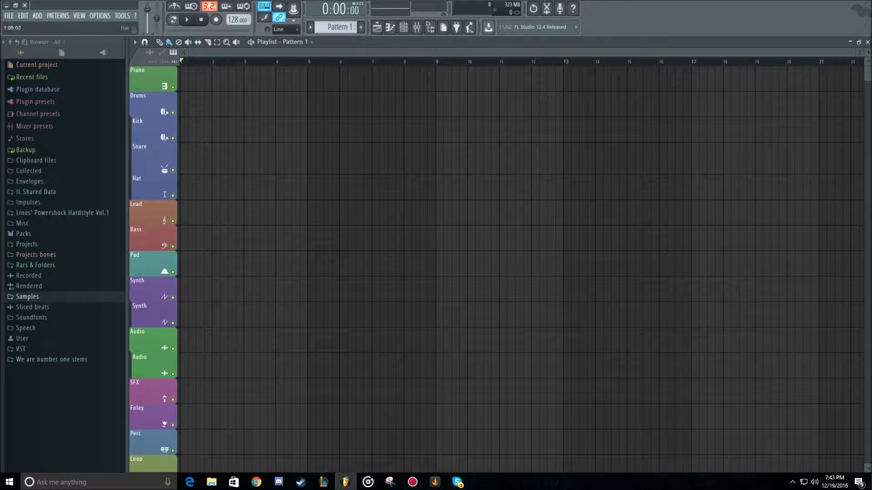
{"action": "mouse_move", "coordinate": [183, 146]}
{"action": "left_mouse_down"}
{"action": "mouse_move", "coordinate": [844, 146]}
{"action": "mouse_move", "coordinate": [196, 154]}
{"action": "mouse_move", "coordinate": [560, 154]}
{"action": "left_mouse_up"}
{"action": "mouse_move", "coordinate": [187, 146]}
{"action": "left_mouse_down"}
{"action": "mouse_move", "coordinate": [813, 146]}
{"action": "mouse_move", "coordinate": [184, 146]}
{"action": "left_mouse_up"}
- Show the channel rack again and toggle the browser off and back on
{"action": "key", "text": "F6"}
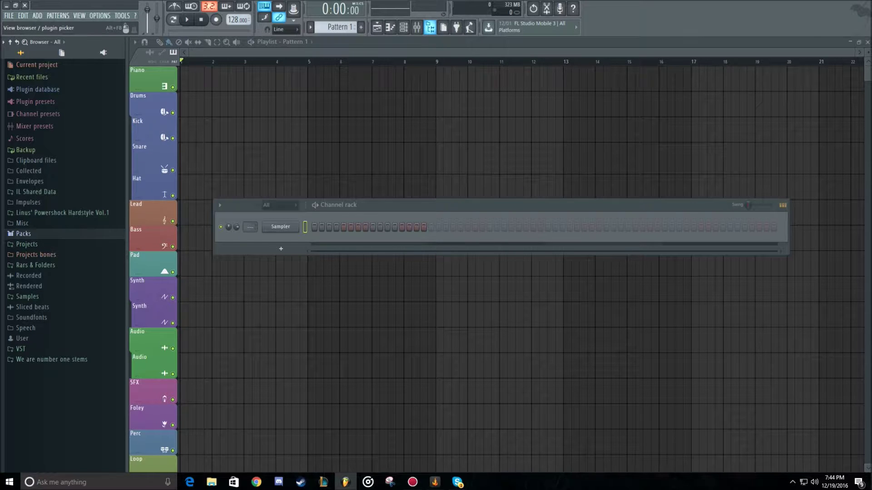
{"action": "left_click", "coordinate": [429, 27]}
{"action": "left_click", "coordinate": [429, 28]}
{"action": "left_click", "coordinate": [429, 27]}
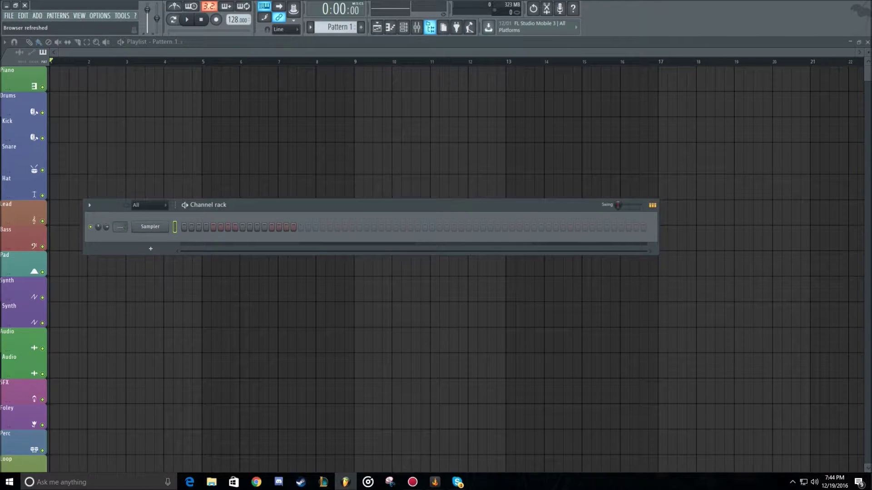
{"action": "left_click", "coordinate": [430, 27]}
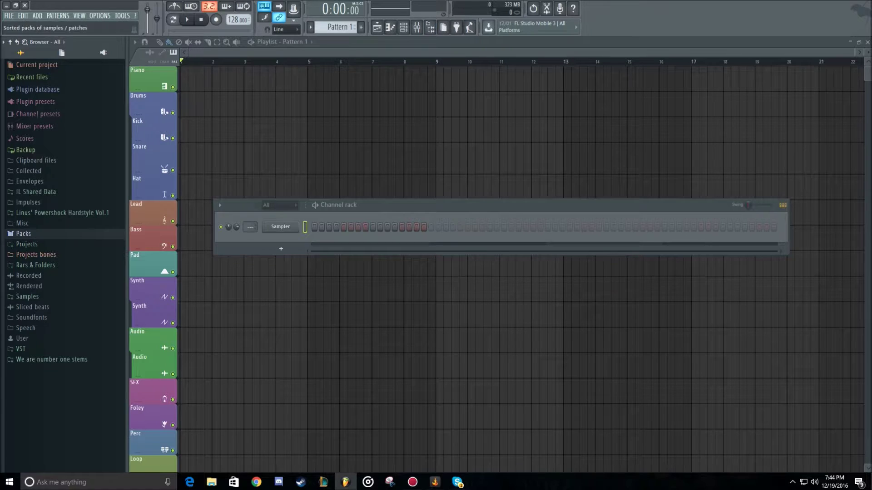
- Expand Packs, Drums and Kicks in the browser and preview the 909 Kick F# sample
{"action": "left_click", "coordinate": [23, 234]}
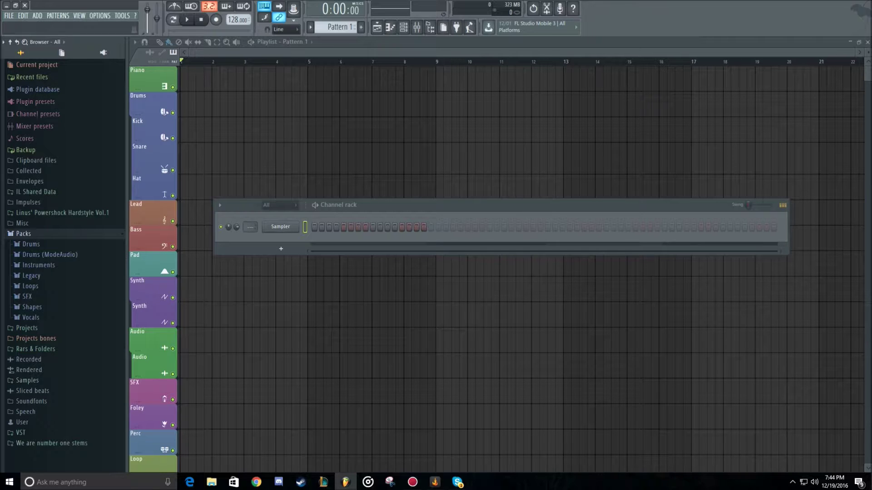
{"action": "left_click", "coordinate": [31, 244]}
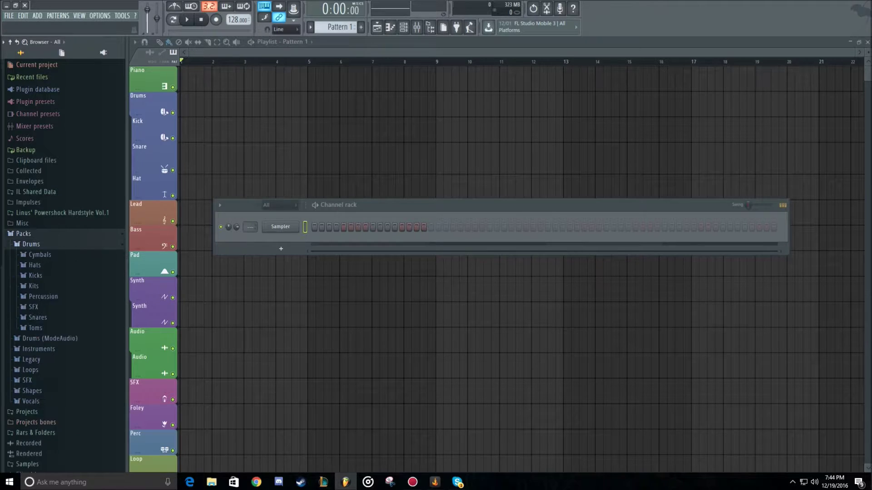
{"action": "left_click", "coordinate": [35, 275]}
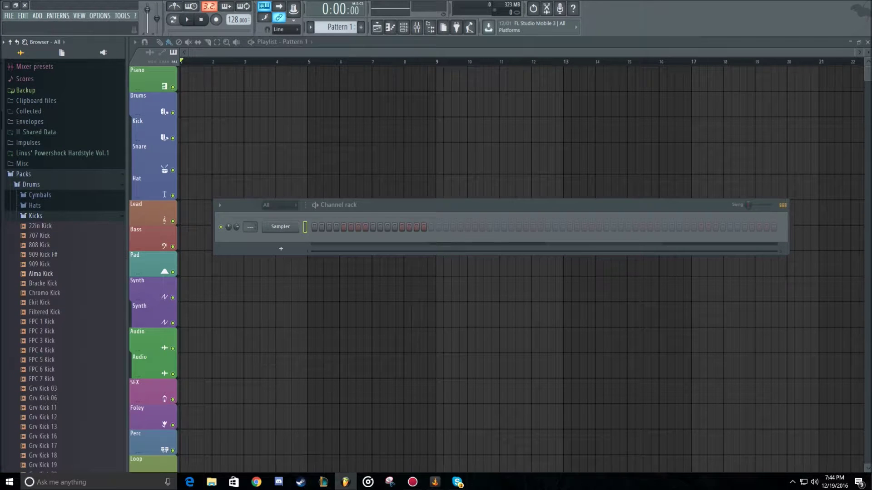
{"action": "left_click", "coordinate": [36, 216]}
{"action": "left_click", "coordinate": [31, 184]}
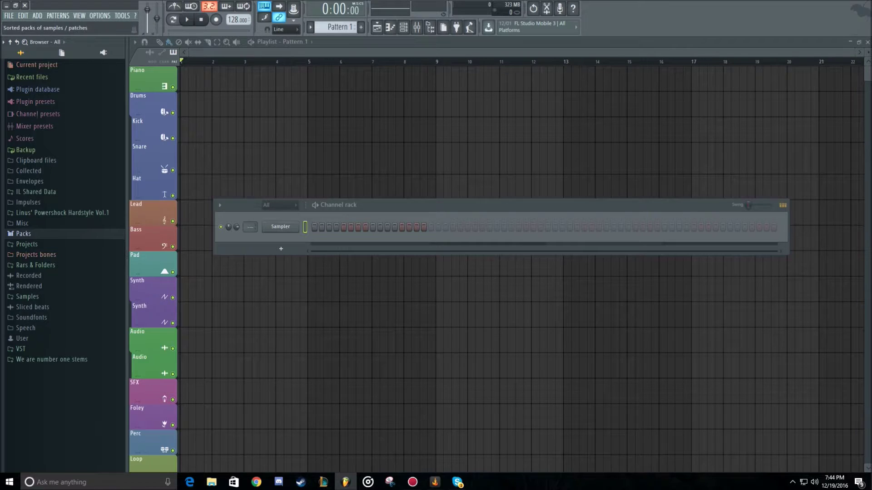
{"action": "left_click", "coordinate": [31, 244]}
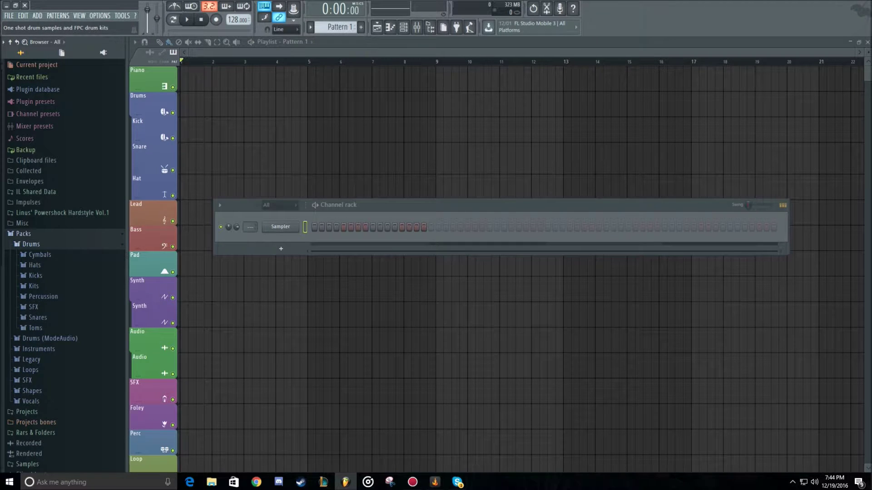
{"action": "left_click", "coordinate": [36, 275]}
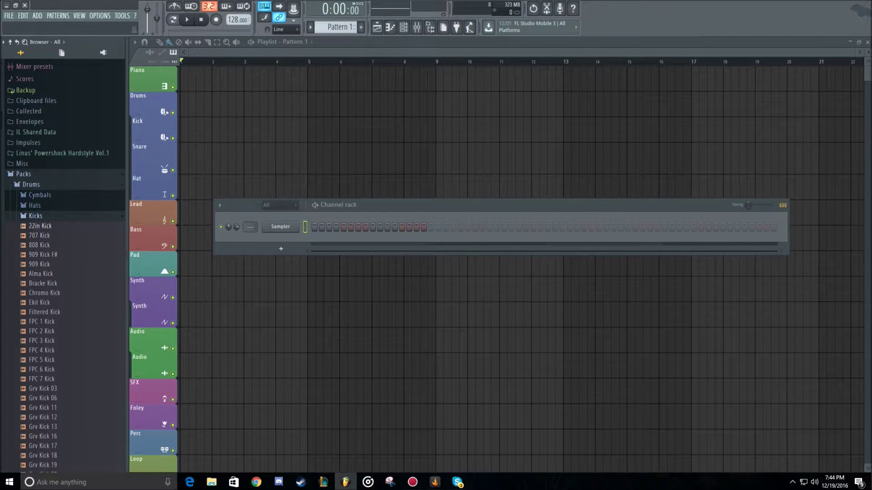
{"action": "left_click", "coordinate": [43, 254]}
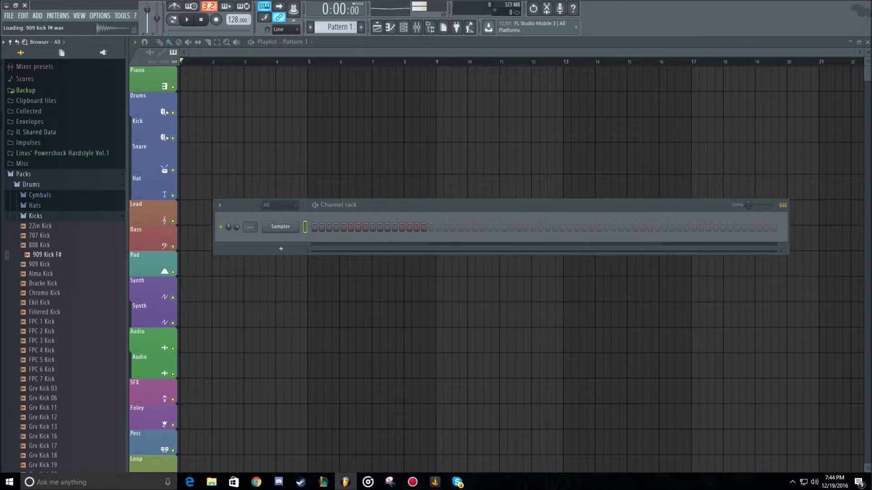
{"action": "left_click", "coordinate": [36, 215]}
{"action": "left_click", "coordinate": [35, 215]}
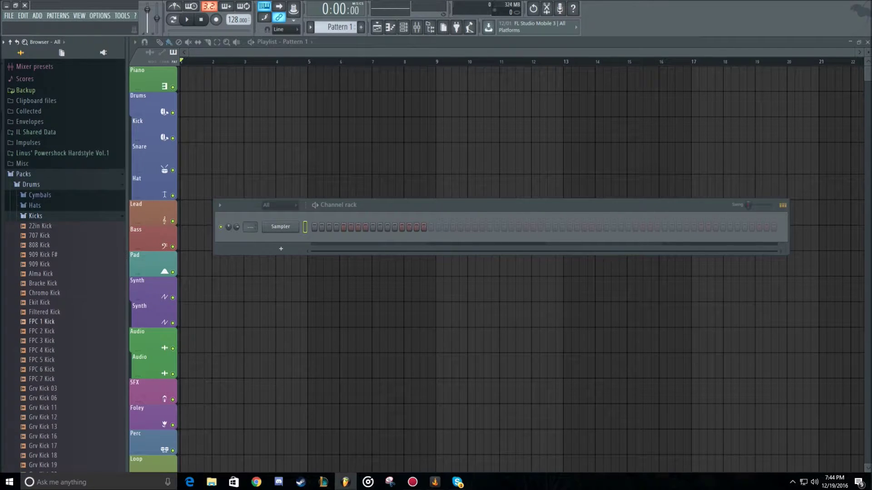
- Look at the Minimal templates offered for creating a new project
{"action": "left_click", "coordinate": [8, 15]}
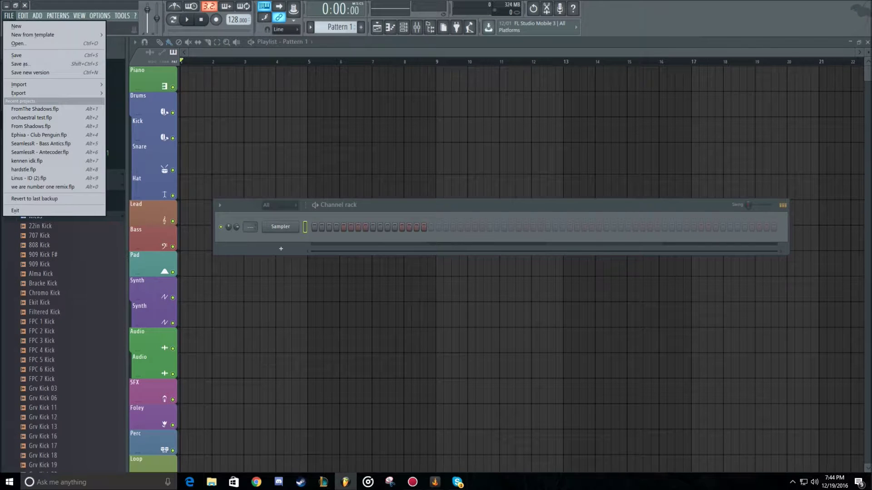
{"action": "mouse_move", "coordinate": [33, 35]}
{"action": "mouse_move", "coordinate": [125, 35]}
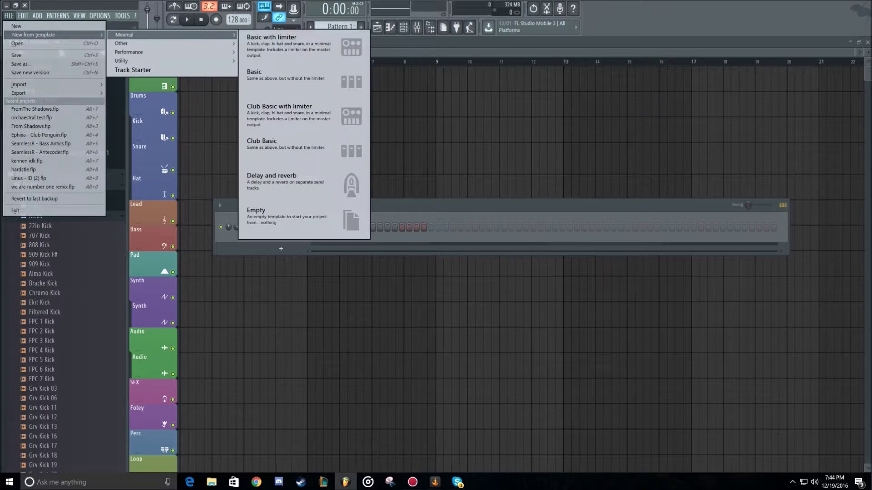
{"action": "mouse_move", "coordinate": [9, 16]}
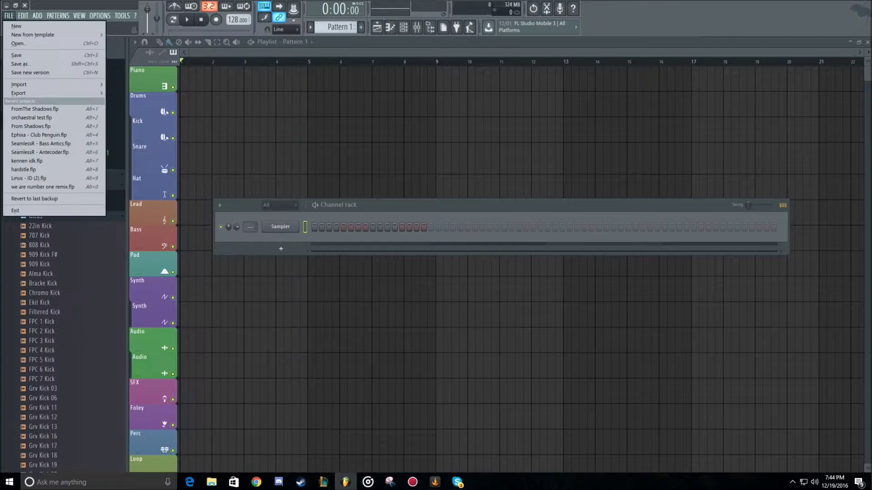
{"action": "key", "text": "Escape"}
- Preview several Grv Kick samples and load Grv Kick 06 into the Sampler channel
{"action": "scroll", "coordinate": [63, 282], "scroll_direction": "down", "scroll_amount": 5}
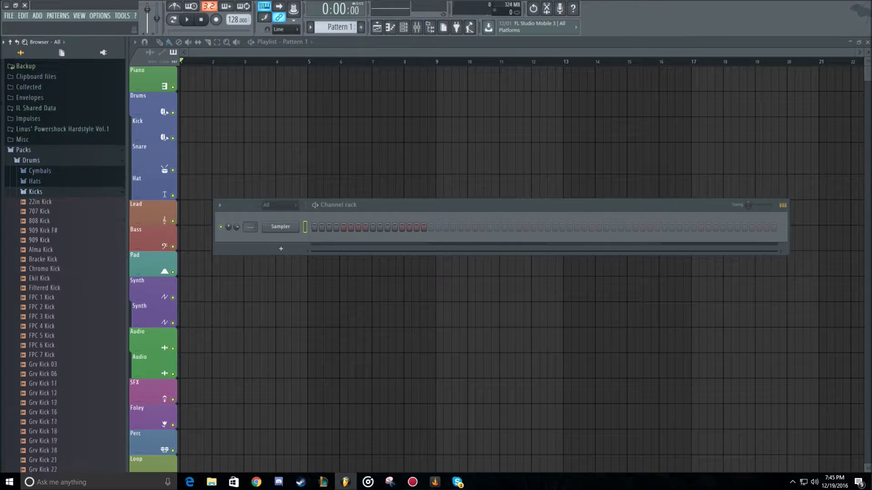
{"action": "left_click", "coordinate": [47, 246]}
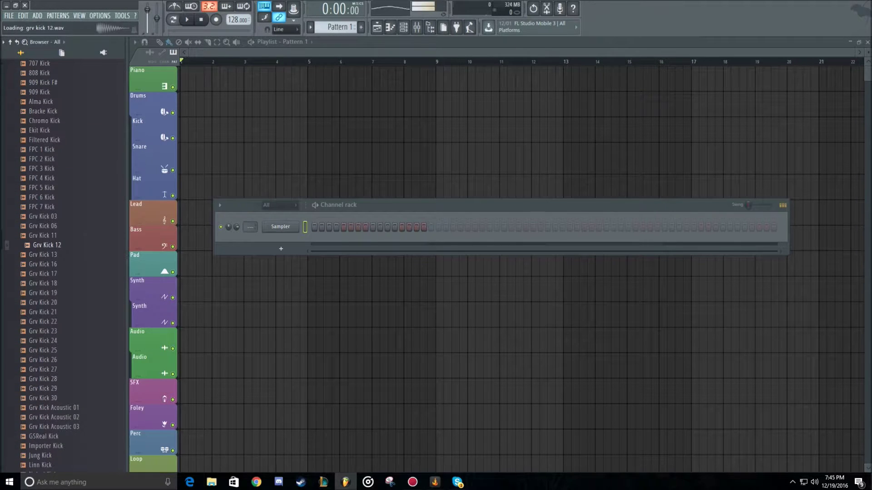
{"action": "left_click", "coordinate": [47, 235]}
{"action": "left_click", "coordinate": [46, 226]}
{"action": "left_click", "coordinate": [47, 236]}
{"action": "left_click", "coordinate": [47, 226]}
{"action": "left_click_drag", "start_coordinate": [46, 226], "coordinate": [280, 226]}
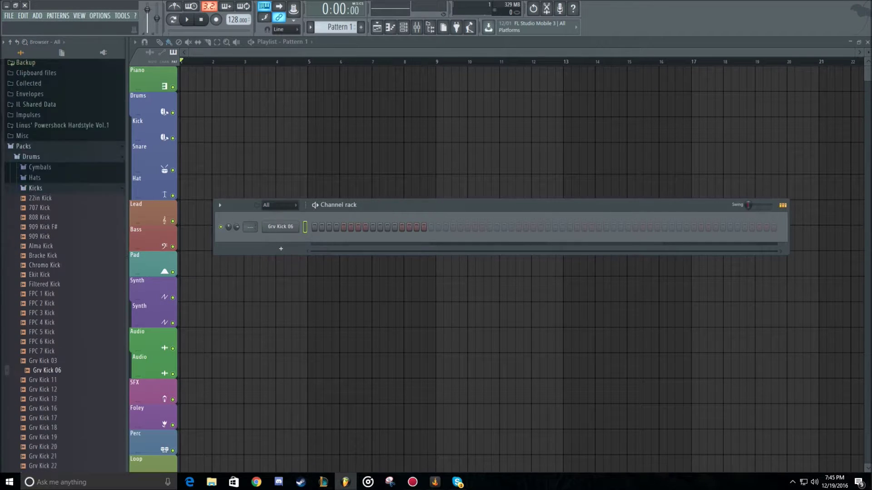
- Collapse the Kicks folder and expand the Snares folder of the Drums pack
{"action": "left_click", "coordinate": [36, 215]}
{"action": "left_click", "coordinate": [33, 226]}
{"action": "left_click", "coordinate": [34, 226]}
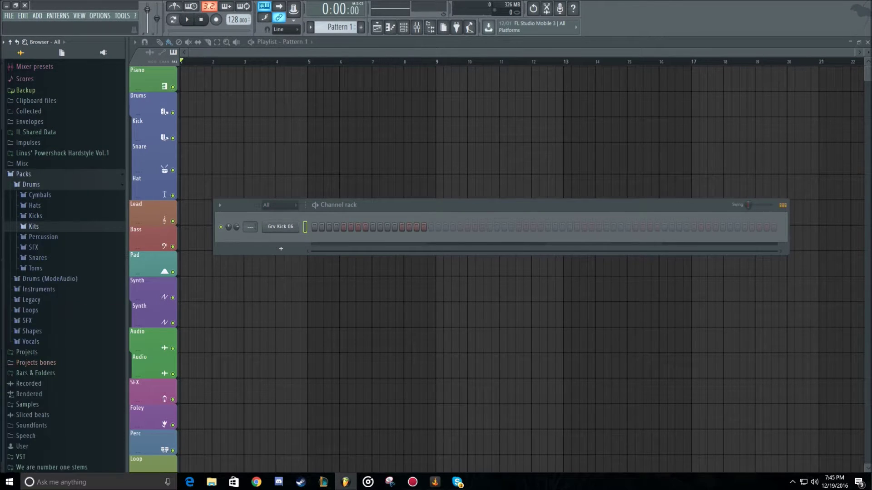
{"action": "left_click", "coordinate": [34, 205]}
{"action": "left_click", "coordinate": [34, 206]}
{"action": "left_click", "coordinate": [35, 206]}
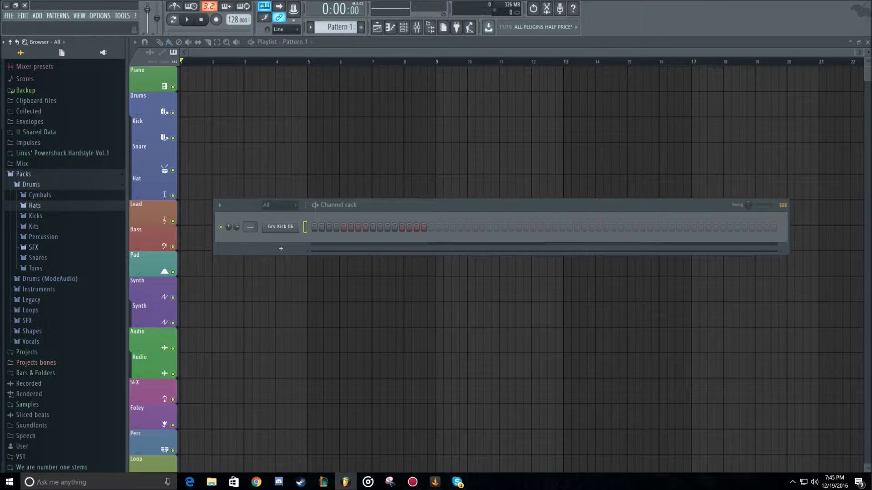
{"action": "left_click", "coordinate": [38, 258]}
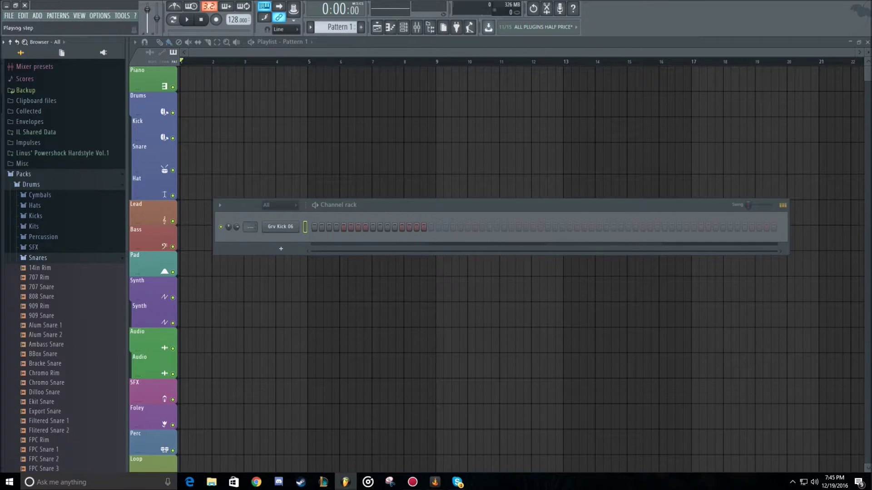
- Preview the Grv Snareclap samples one after another and add Grv Snareclap 21 as a new channel below the kick
{"action": "scroll", "coordinate": [41, 316], "scroll_direction": "down", "scroll_amount": 8}
{"action": "left_click", "coordinate": [54, 325]}
{"action": "key", "text": "Down"}
{"action": "key", "text": "Down"}
{"action": "key", "text": "Down"}
{"action": "key", "text": "Down"}
{"action": "key", "text": "Down"}
{"action": "key", "text": "Down"}
{"action": "key", "text": "Down"}
{"action": "key", "text": "Down"}
{"action": "key", "text": "Down"}
{"action": "key", "text": "Down"}
{"action": "key", "text": "Down"}
{"action": "key", "text": "Down"}
{"action": "key", "text": "Down"}
{"action": "key", "text": "Down"}
{"action": "key", "text": "Down"}
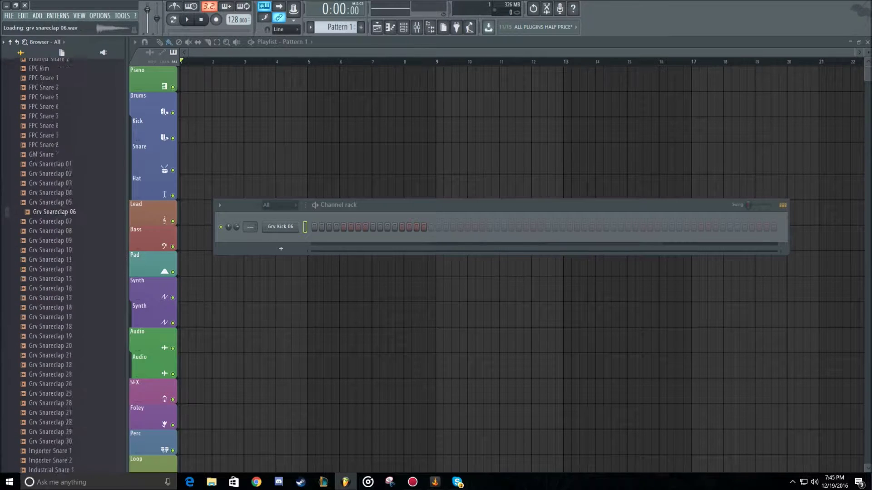
{"action": "key", "text": "Down"}
{"action": "key", "text": "Down"}
{"action": "key", "text": "Down"}
{"action": "key", "text": "Down"}
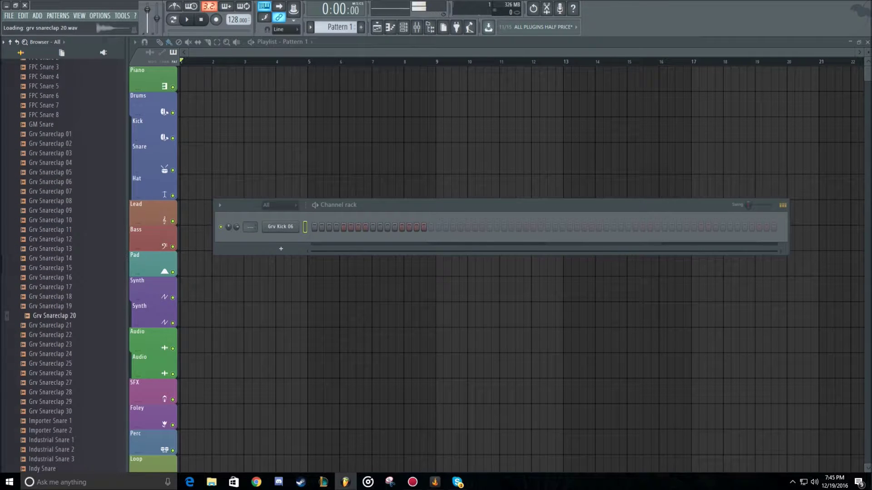
{"action": "key", "text": "Up"}
{"action": "left_click_drag", "start_coordinate": [51, 325], "coordinate": [272, 249]}
- Collapse the Snares folder and expand the Hats folder of the Drums pack
{"action": "scroll", "coordinate": [59, 274], "scroll_direction": "up", "scroll_amount": 10}
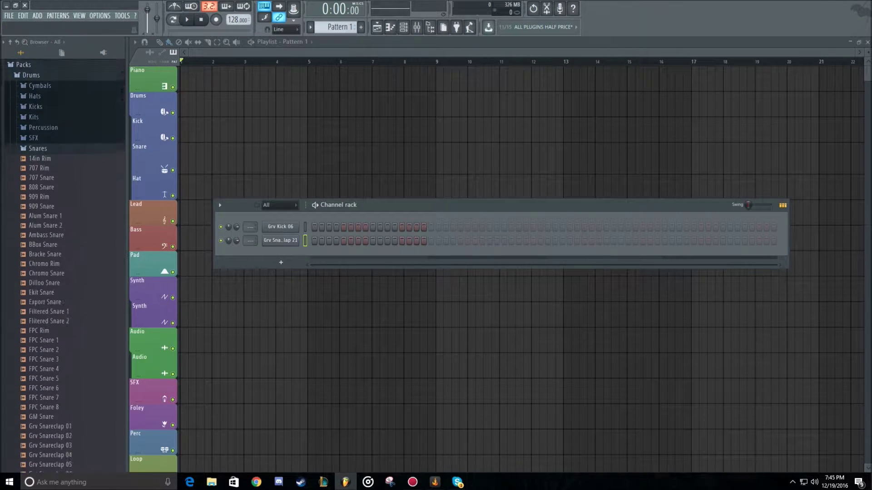
{"action": "left_click", "coordinate": [37, 264]}
{"action": "left_click", "coordinate": [34, 211]}
{"action": "scroll", "coordinate": [38, 213], "scroll_direction": "up", "scroll_amount": 1}
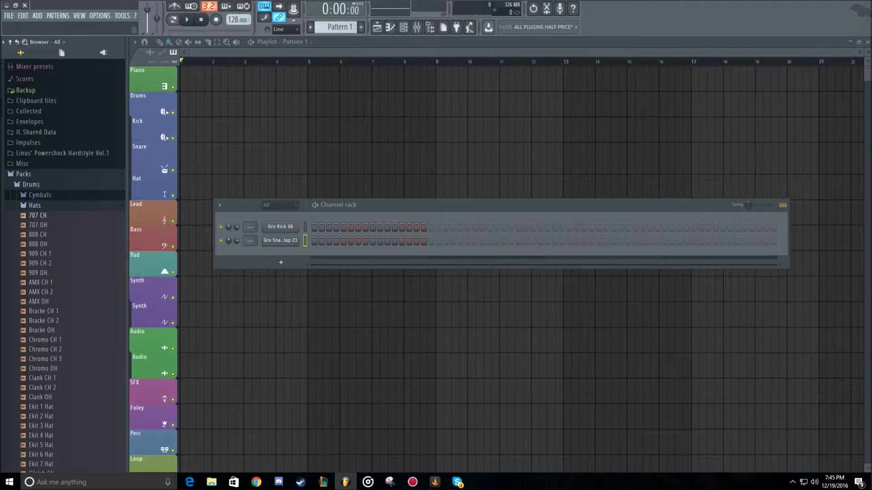
- Add the 808 CH hat sample as a new channel below the snare and collapse the Hats folder
{"action": "left_click_drag", "start_coordinate": [38, 234], "coordinate": [281, 273]}
{"action": "left_click", "coordinate": [35, 215]}
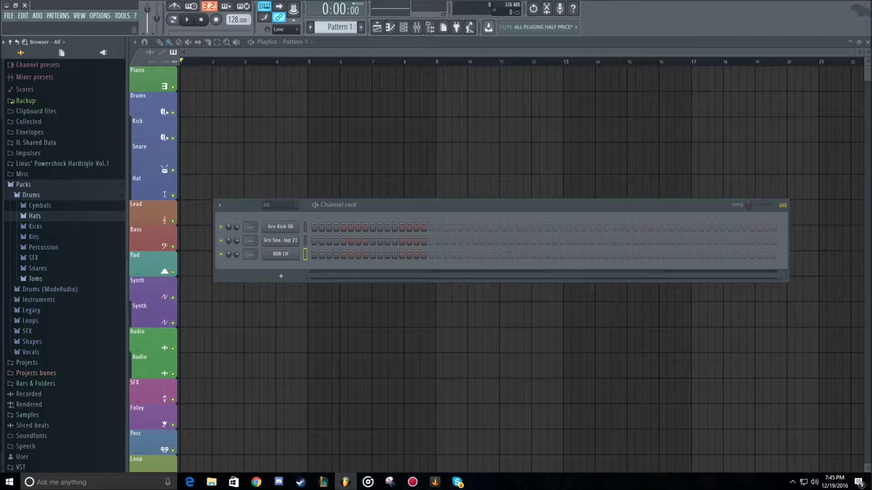
- Preview samples in the Percussion folder, add DNC Clap 1 as a new channel below the hat, and collapse Packs
{"action": "left_click", "coordinate": [43, 247]}
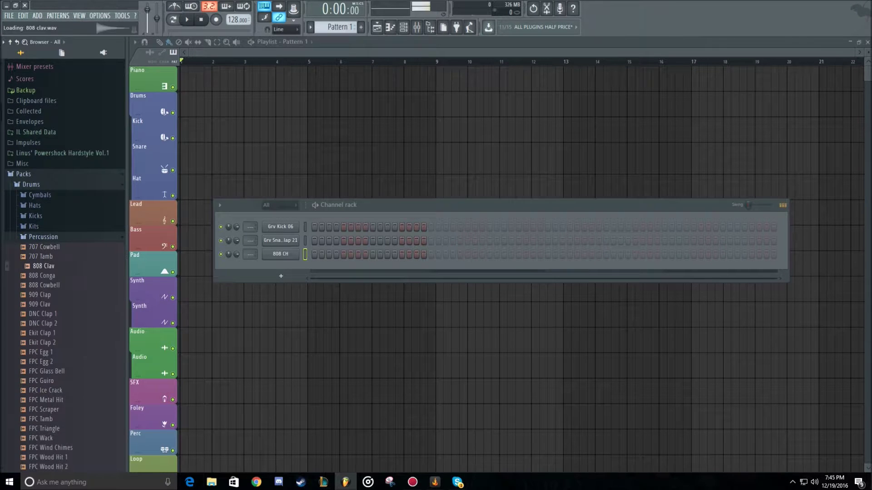
{"action": "left_click", "coordinate": [42, 313]}
{"action": "left_click_drag", "start_coordinate": [44, 314], "coordinate": [272, 290]}
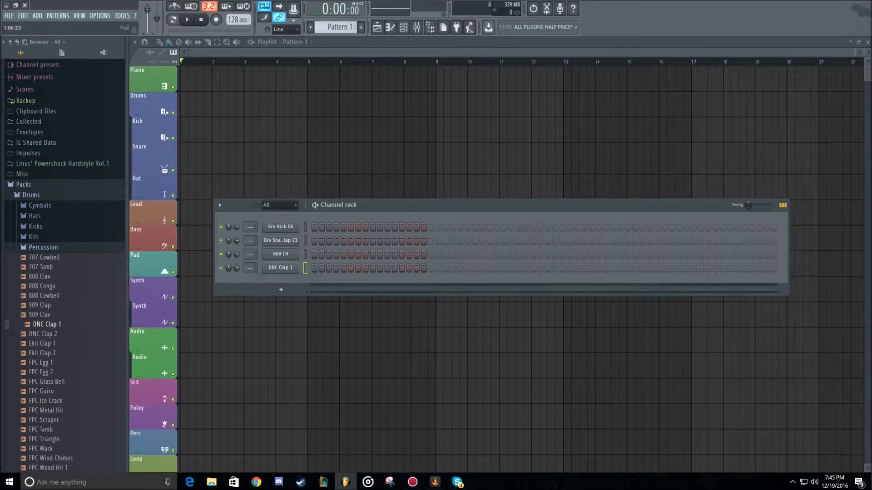
{"action": "left_click", "coordinate": [24, 185]}
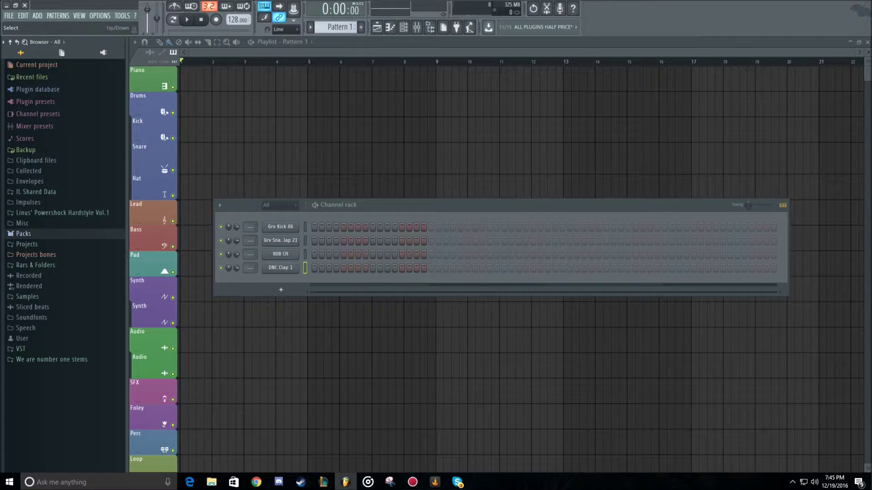
- Enter a scattered test pattern of steps across the kick, snare, hat and clap channels and play it back
{"action": "mouse_move", "coordinate": [314, 227]}
{"action": "left_mouse_down"}
{"action": "mouse_move", "coordinate": [475, 227]}
{"action": "mouse_move", "coordinate": [336, 227]}
{"action": "mouse_move", "coordinate": [314, 226]}
{"action": "left_mouse_up"}
{"action": "left_click_drag", "start_coordinate": [314, 240], "coordinate": [584, 240]}
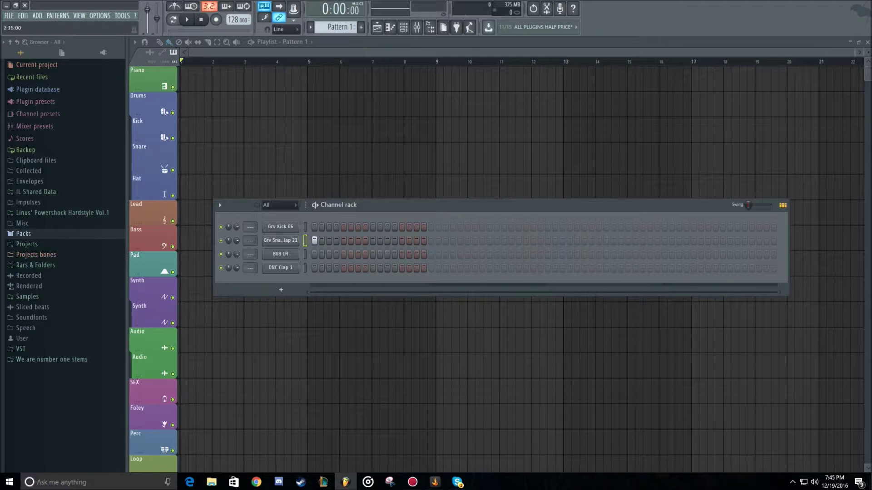
{"action": "mouse_move", "coordinate": [314, 226]}
{"action": "left_mouse_down"}
{"action": "mouse_move", "coordinate": [540, 227]}
{"action": "mouse_move", "coordinate": [314, 227]}
{"action": "mouse_move", "coordinate": [350, 254]}
{"action": "mouse_move", "coordinate": [388, 240]}
{"action": "mouse_move", "coordinate": [431, 254]}
{"action": "left_mouse_up"}
{"action": "left_click", "coordinate": [431, 268]}
{"action": "left_click", "coordinate": [489, 227]}
{"action": "left_click", "coordinate": [482, 254]}
{"action": "left_click", "coordinate": [518, 227]}
{"action": "left_click", "coordinate": [482, 268]}
{"action": "left_click", "coordinate": [526, 268]}
{"action": "left_click_drag", "start_coordinate": [489, 241], "coordinate": [496, 240]}
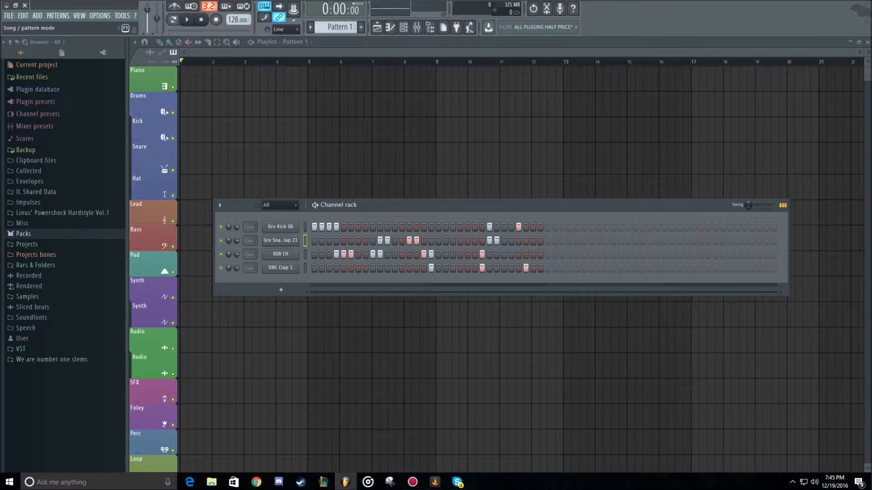
{"action": "key", "text": "space"}
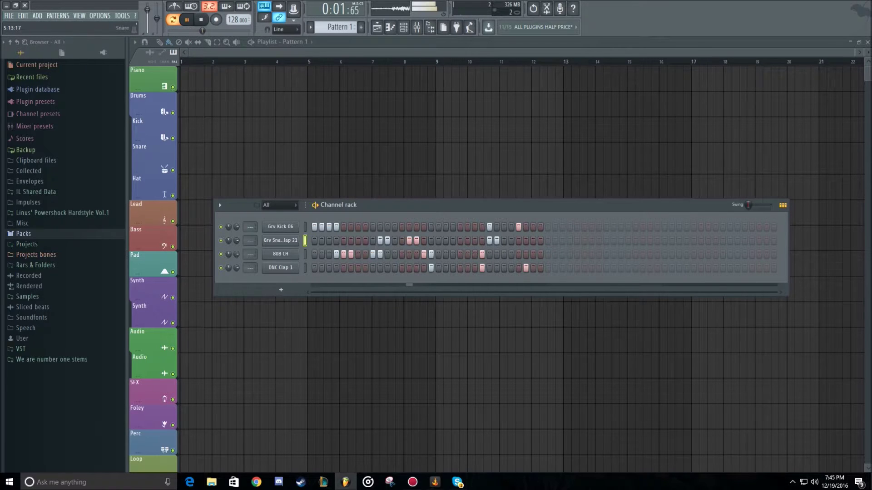
{"action": "key", "text": "space"}
- Cut all steps from the Grv Kick 06, 808 CH, DNC Clap 1 and Grv Snareclap 21 channels
{"action": "right_click", "coordinate": [294, 227]}
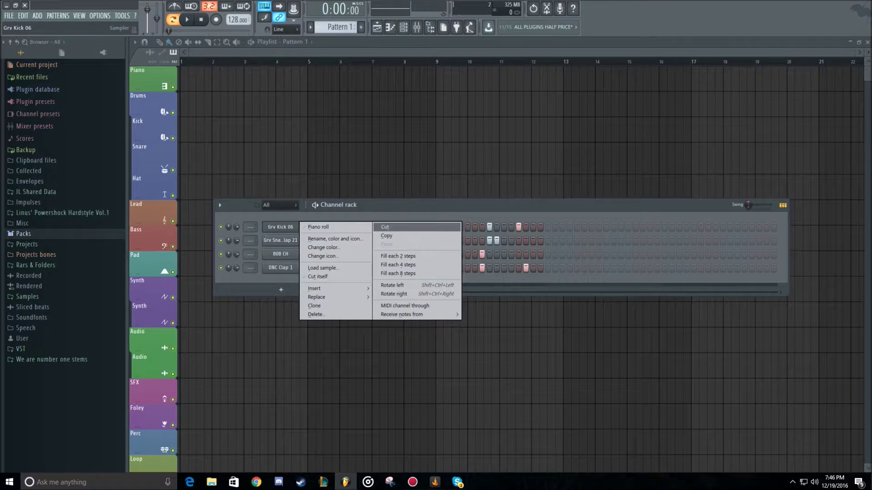
{"action": "left_click", "coordinate": [385, 227]}
{"action": "right_click", "coordinate": [295, 253]}
{"action": "left_click", "coordinate": [384, 253]}
{"action": "right_click", "coordinate": [294, 267]}
{"action": "left_click", "coordinate": [384, 267]}
{"action": "right_click", "coordinate": [294, 241]}
{"action": "left_click", "coordinate": [384, 249]}
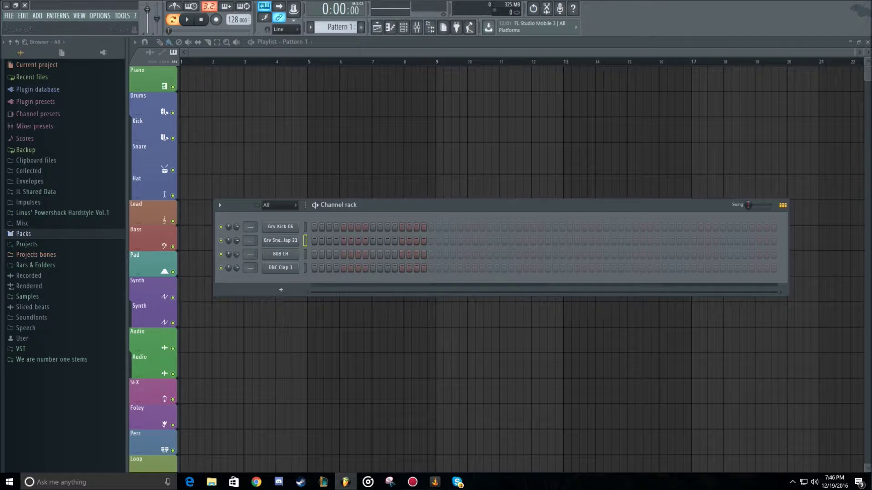
- Examine the channel options available for the kick, snare and hat channels
{"action": "right_click", "coordinate": [296, 229]}
{"action": "right_click", "coordinate": [281, 240]}
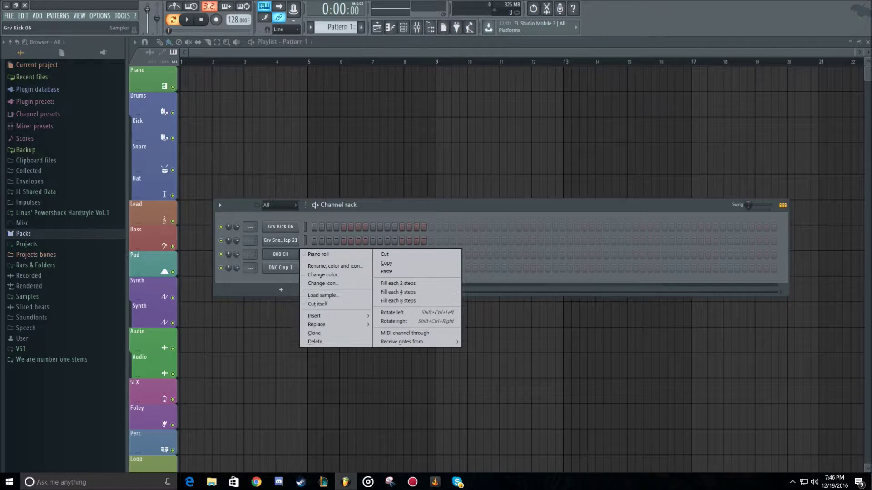
{"action": "right_click", "coordinate": [280, 254]}
{"action": "right_click", "coordinate": [281, 240]}
{"action": "right_click", "coordinate": [280, 240]}
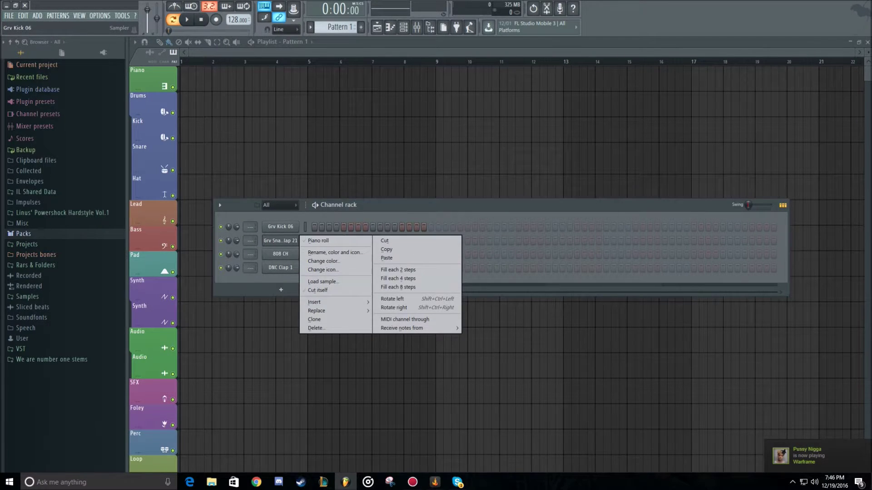
{"action": "right_click", "coordinate": [280, 226]}
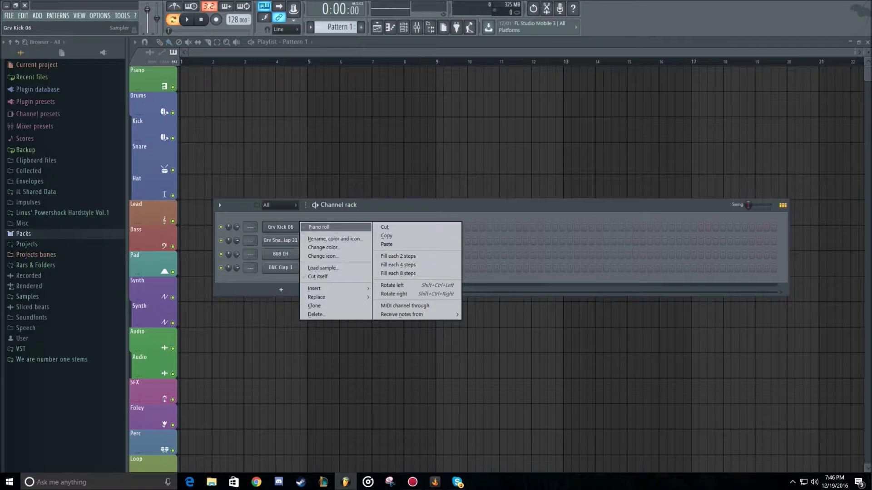
{"action": "left_click", "coordinate": [280, 240]}
{"action": "left_click", "coordinate": [397, 96]}
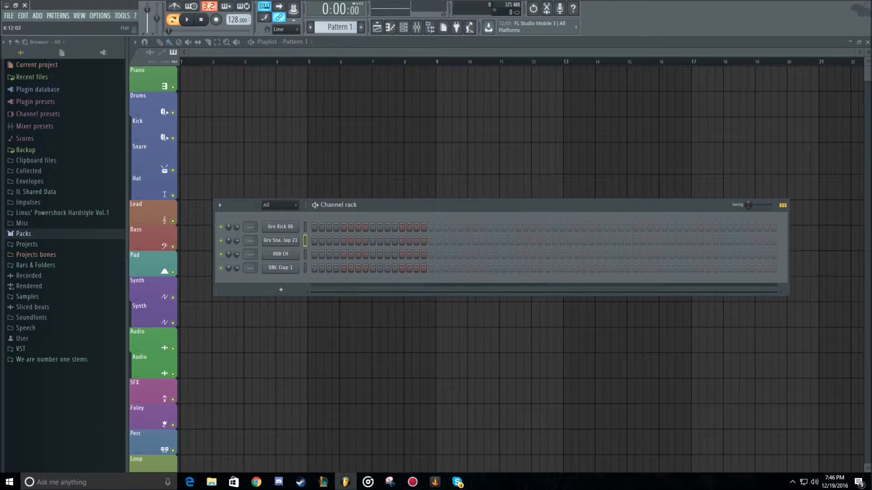
{"action": "right_click", "coordinate": [280, 227]}
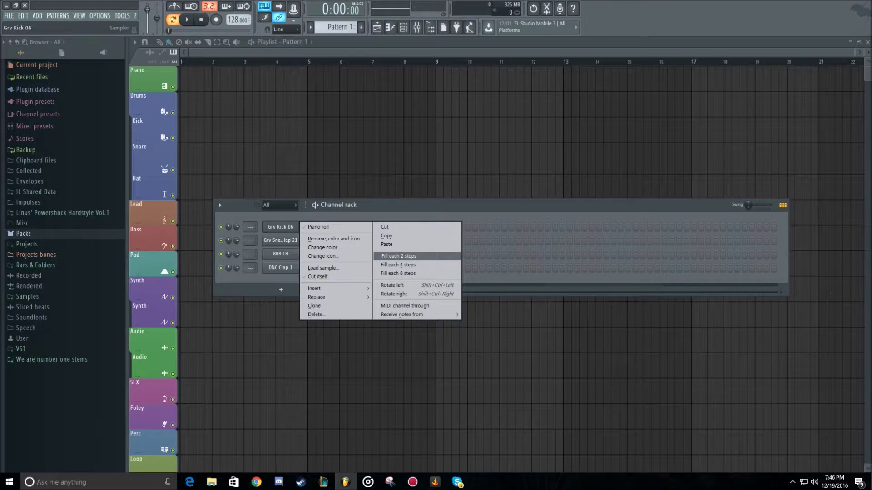
- View the sampler settings of the Grv Kick 06 channel and close them
{"action": "left_click", "coordinate": [280, 227]}
{"action": "left_click", "coordinate": [280, 227]}
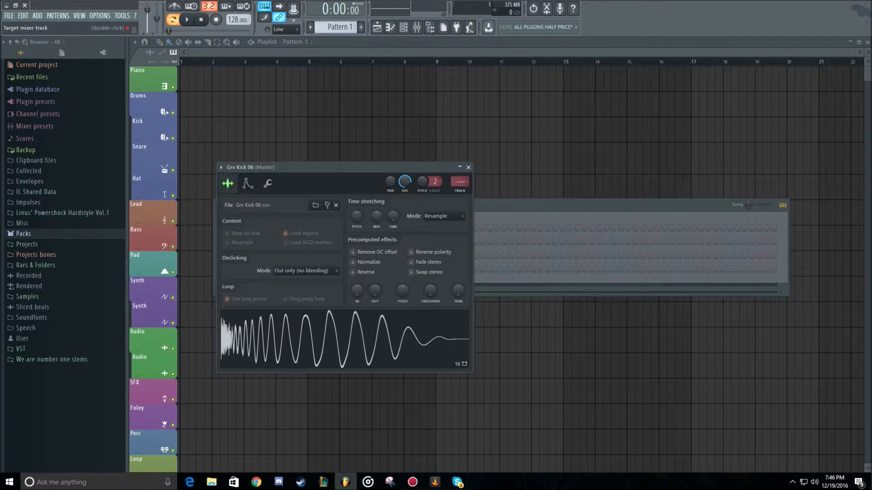
{"action": "left_click", "coordinate": [468, 167]}
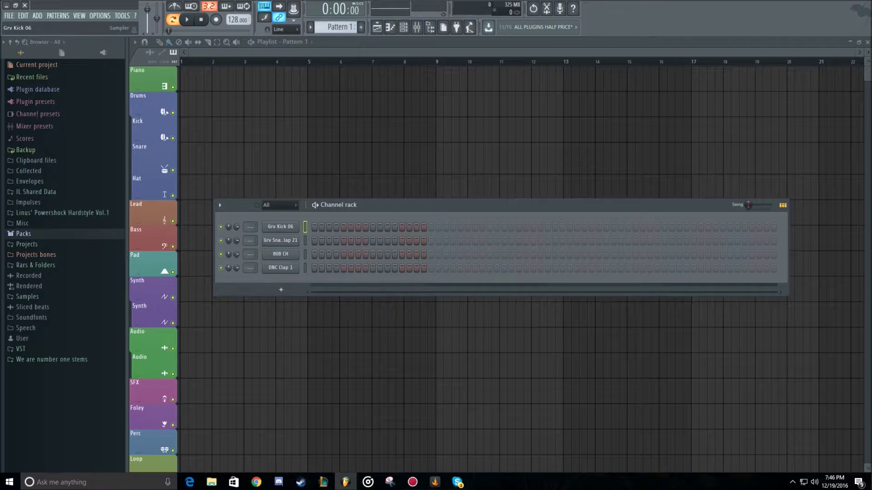
- Fill each 4 steps on the Grv Kick 06 channel
{"action": "right_click", "coordinate": [293, 227]}
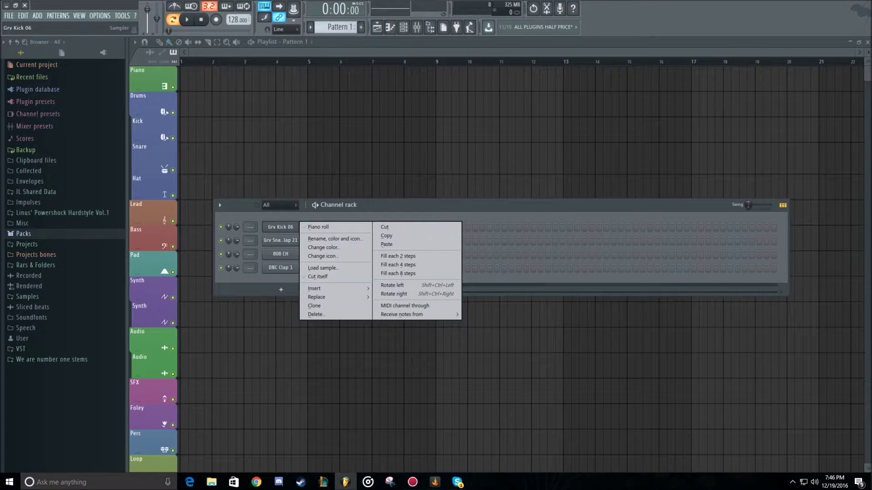
{"action": "key", "text": "Escape"}
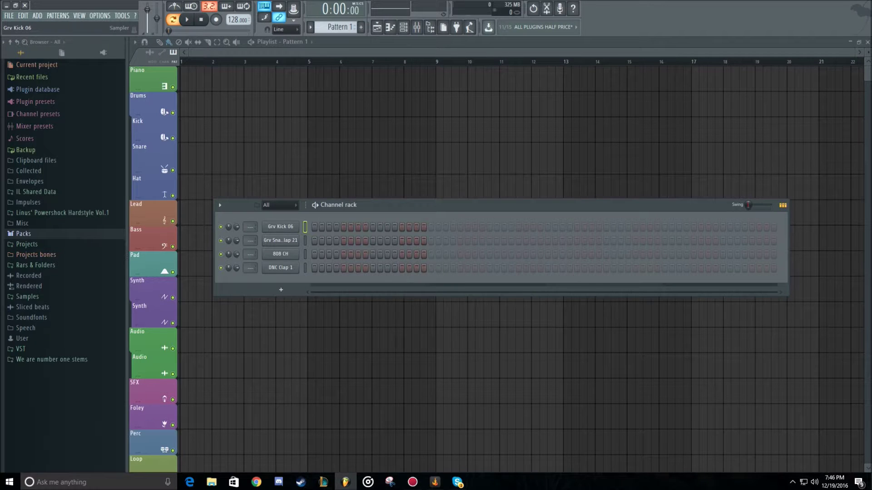
{"action": "right_click", "coordinate": [293, 226]}
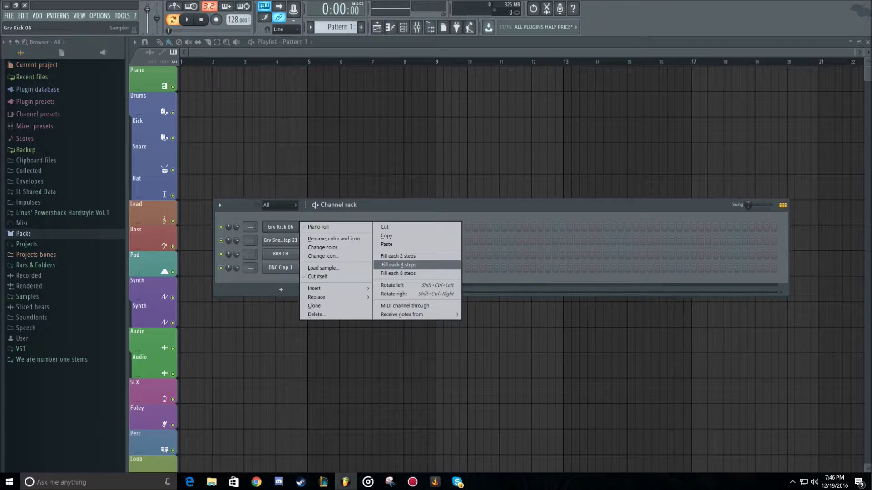
{"action": "left_click", "coordinate": [399, 264]}
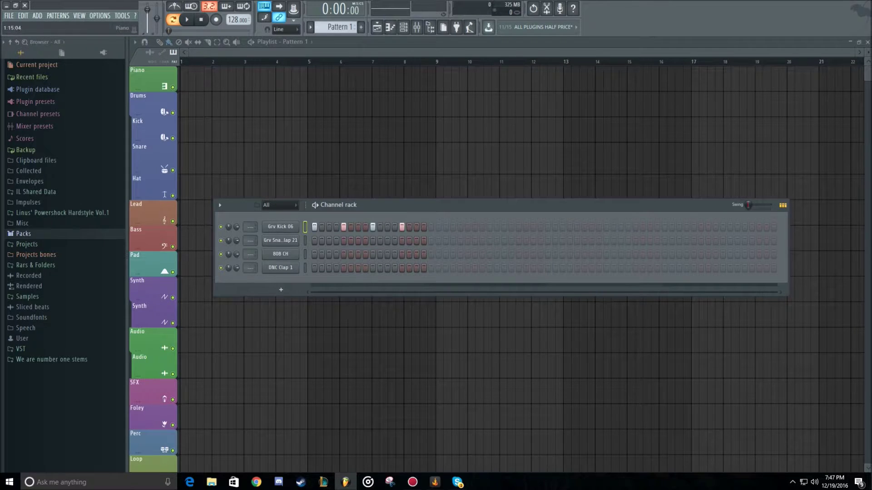
- Try placing Pattern 1 in the first bar of the Piano track, and return to the channel rack
{"action": "left_click", "coordinate": [199, 78]}
{"action": "left_click_drag", "start_coordinate": [199, 78], "coordinate": [182, 78]}
{"action": "right_click", "coordinate": [191, 78]}
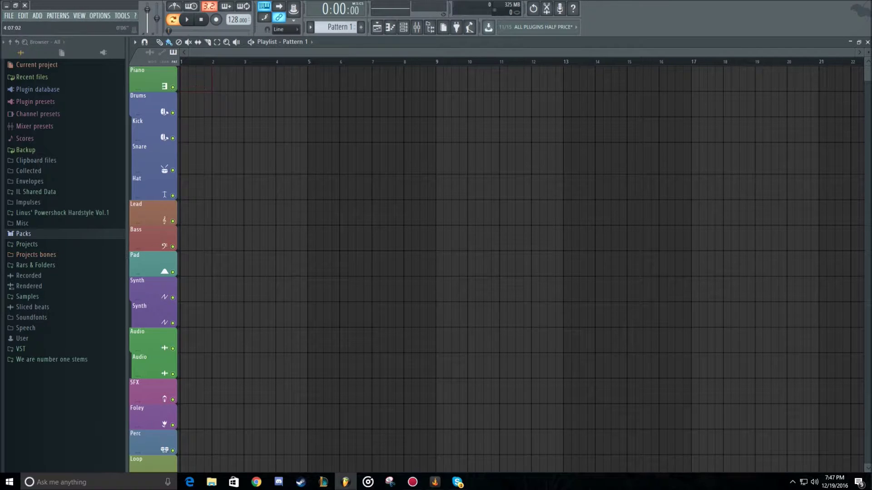
{"action": "left_click", "coordinate": [403, 26]}
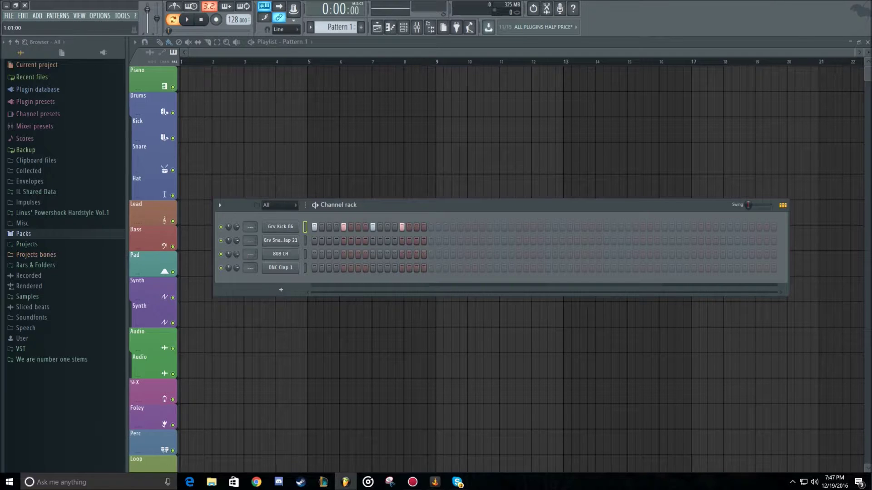
- Reapply the fill on each 4 steps of the Grv Kick 06 channel and play the pattern
{"action": "right_click", "coordinate": [296, 226]}
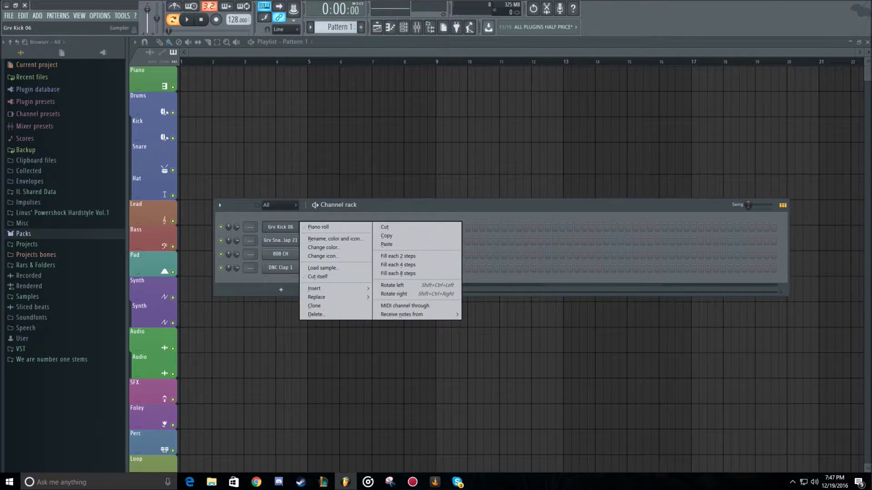
{"action": "left_click", "coordinate": [398, 264]}
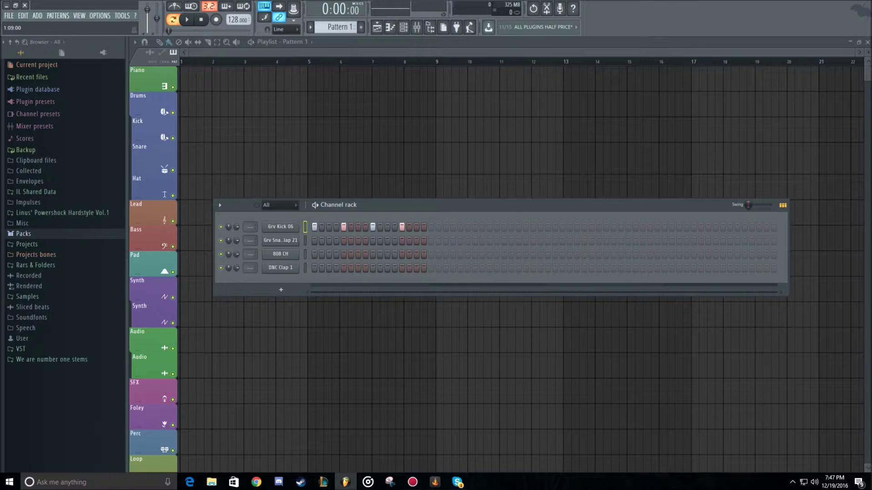
{"action": "left_click_drag", "start_coordinate": [314, 227], "coordinate": [403, 227]}
{"action": "left_click", "coordinate": [314, 227]}
{"action": "left_click", "coordinate": [343, 227]}
{"action": "left_click", "coordinate": [372, 227]}
{"action": "right_click", "coordinate": [268, 226]}
{"action": "left_click", "coordinate": [398, 265]}
{"action": "key", "text": "space"}
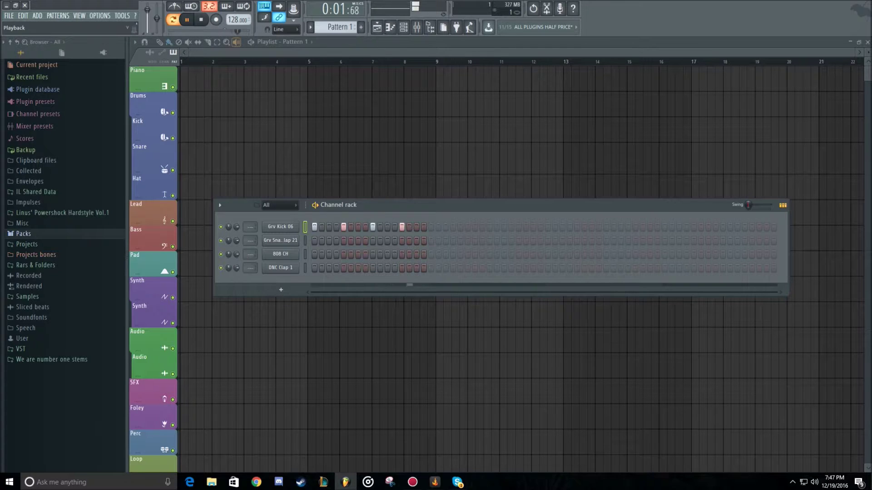
{"action": "left_click", "coordinate": [201, 20]}
- Raise the project tempo to 140 BPM and return it to 128 BPM
{"action": "mouse_move", "coordinate": [234, 20]}
{"action": "left_mouse_down"}
{"action": "mouse_move", "coordinate": [234, 10]}
{"action": "mouse_move", "coordinate": [234, 18]}
{"action": "left_mouse_up"}
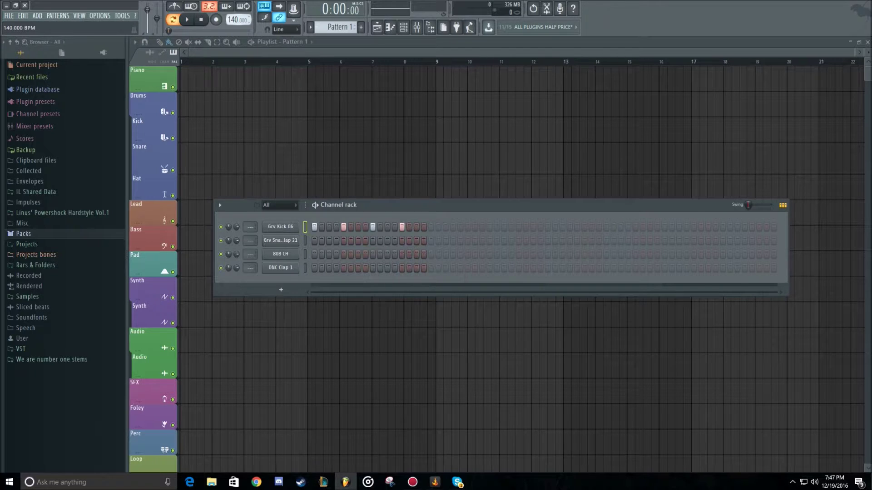
{"action": "left_click_drag", "start_coordinate": [234, 19], "coordinate": [234, 31]}
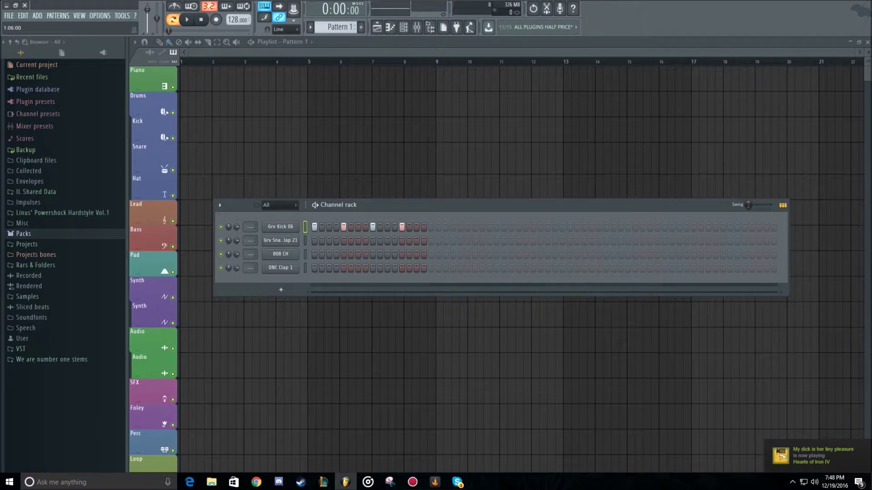
- Play back the kick pattern at 128 BPM with the Grv Kick 06 channel filled on each 4 steps
{"action": "key", "text": "space"}
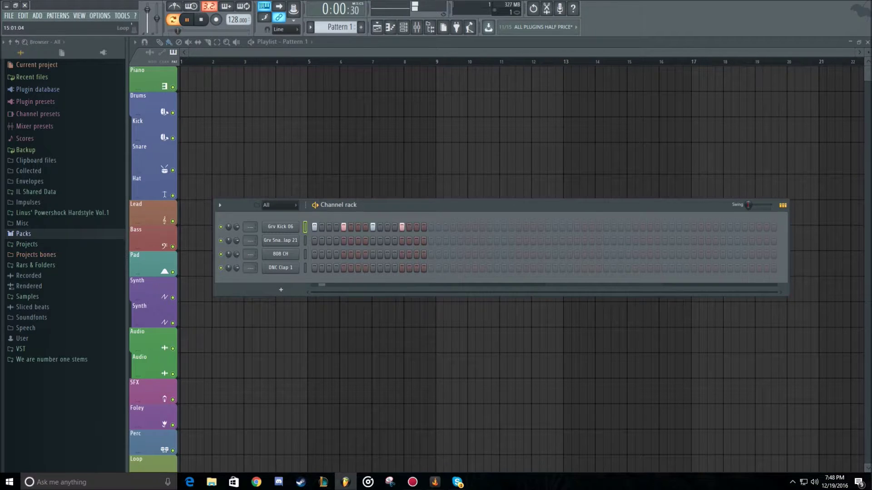
{"action": "key", "text": "space"}
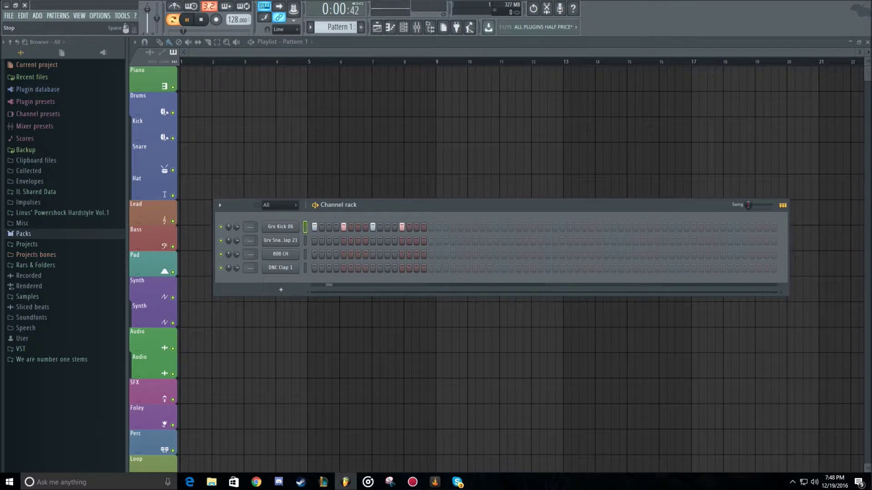
{"action": "key", "text": "space"}
{"action": "key", "text": "space"}
{"action": "right_click", "coordinate": [295, 225]}
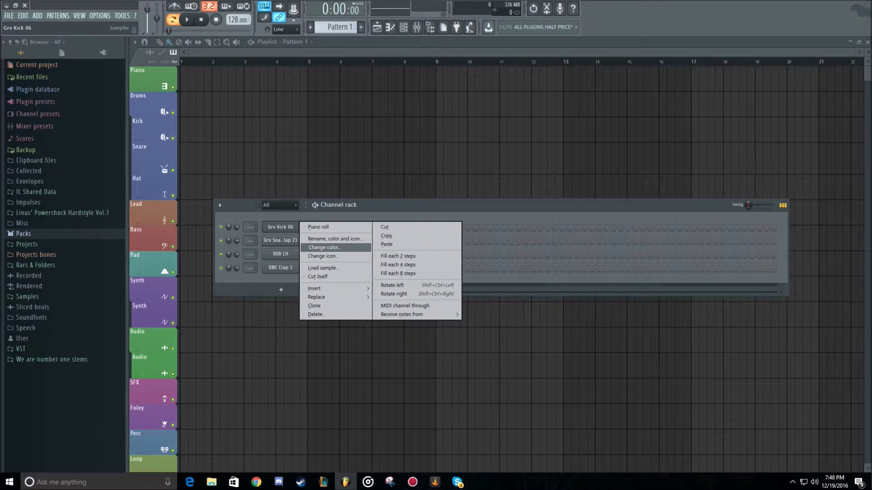
{"action": "left_click", "coordinate": [398, 265]}
{"action": "key", "text": "space"}
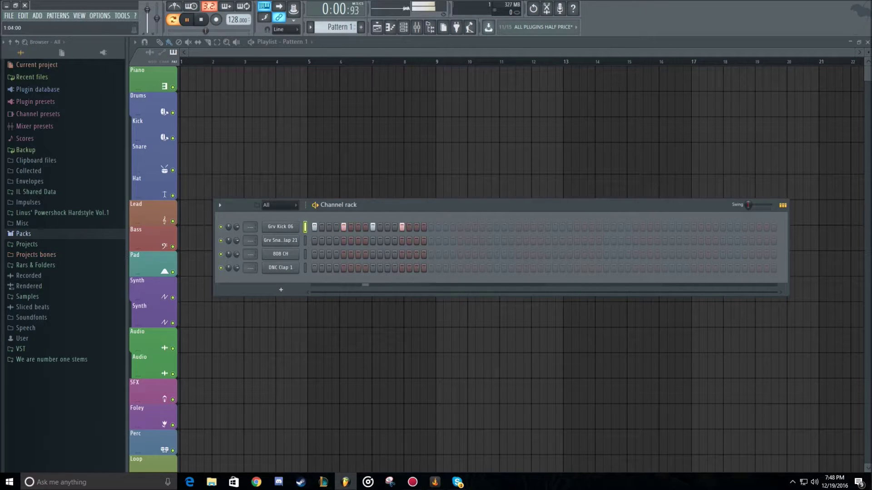
- Fill each 2 steps on the Grv Kick 06 channel during playback, and extend the fill to all 16 steps
{"action": "right_click", "coordinate": [295, 226]}
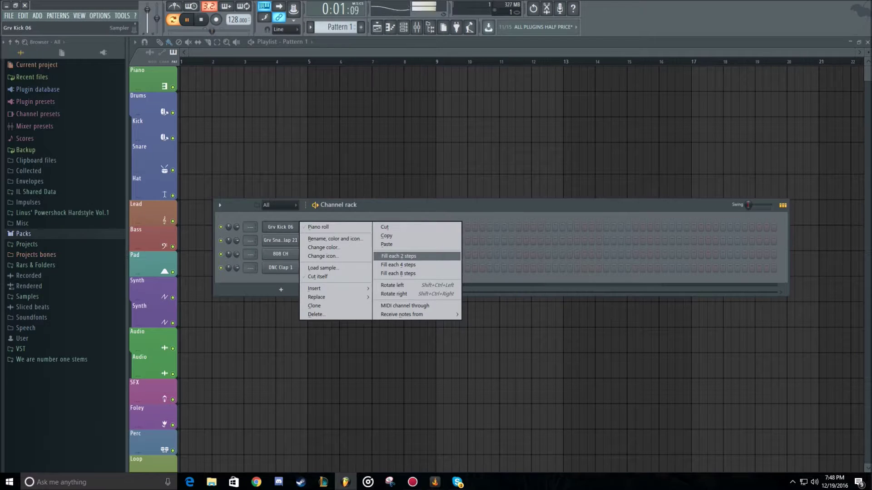
{"action": "left_click", "coordinate": [398, 256]}
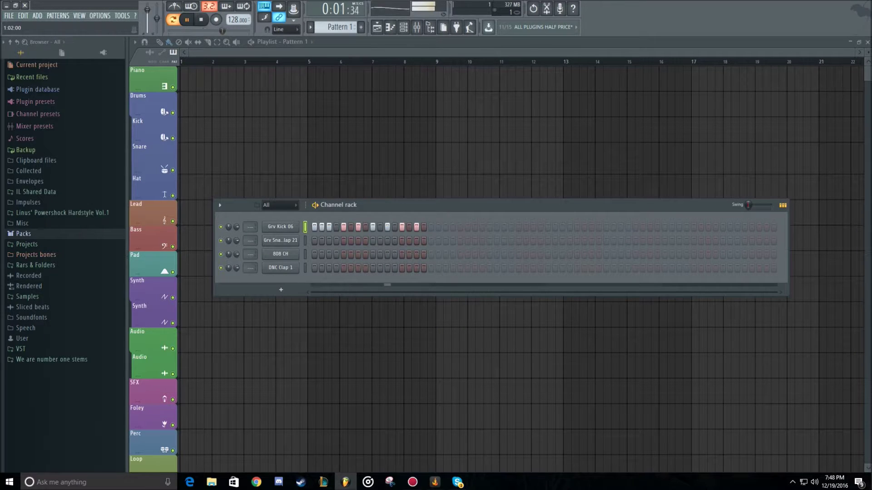
{"action": "left_click_drag", "start_coordinate": [321, 227], "coordinate": [453, 227]}
{"action": "right_click", "coordinate": [452, 227]}
{"action": "right_click", "coordinate": [445, 227]}
{"action": "right_click", "coordinate": [438, 227]}
{"action": "right_click", "coordinate": [431, 227]}
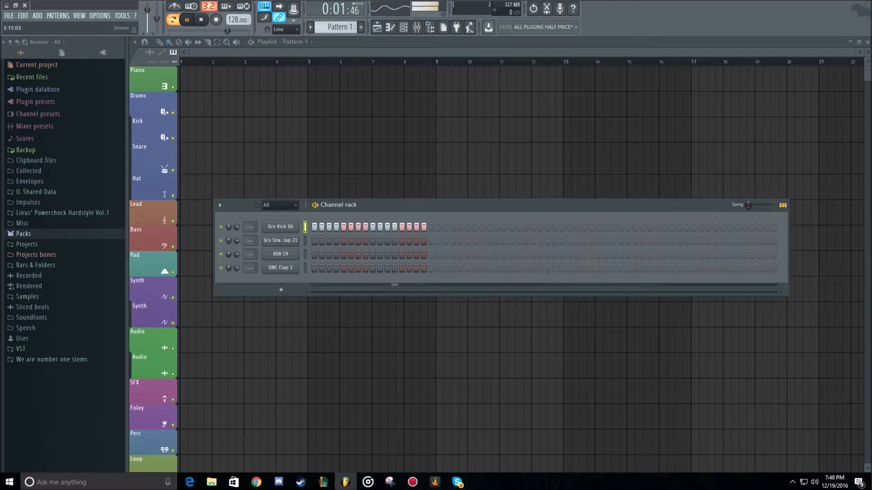
{"action": "key", "text": "space"}
- Clear the steps on the Grv Kick 06 channel and fill each 4 steps instead
{"action": "right_click", "coordinate": [296, 226]}
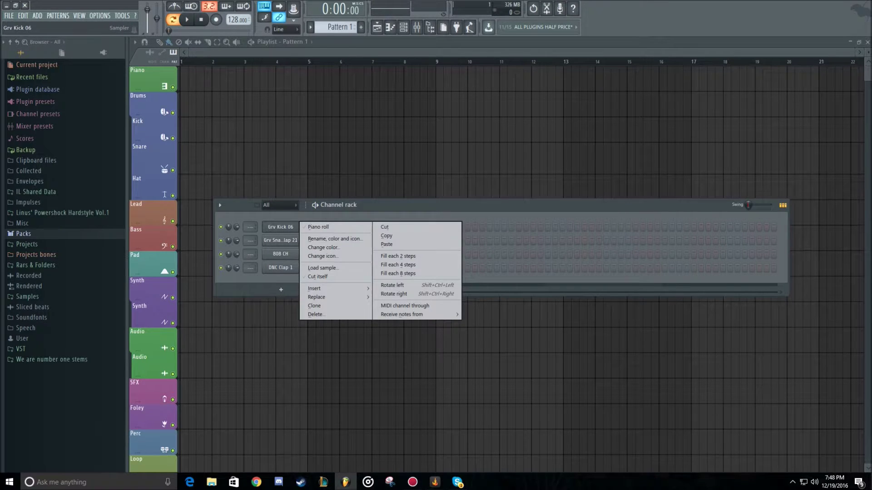
{"action": "left_click", "coordinate": [391, 228]}
{"action": "right_click", "coordinate": [290, 227]}
{"action": "left_click", "coordinate": [398, 265]}
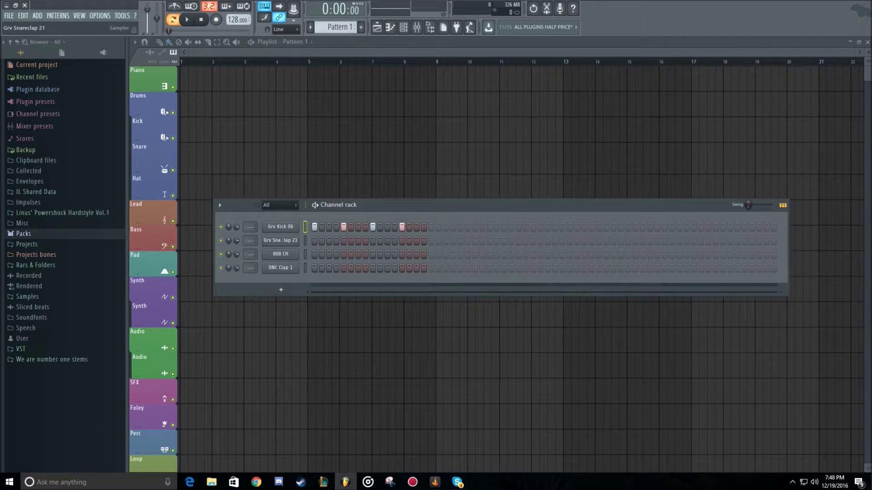
- Audition the Grv Snareclap 21, 808 CH and DNC Clap 1 channels by viewing their sampler settings
{"action": "left_click", "coordinate": [280, 241]}
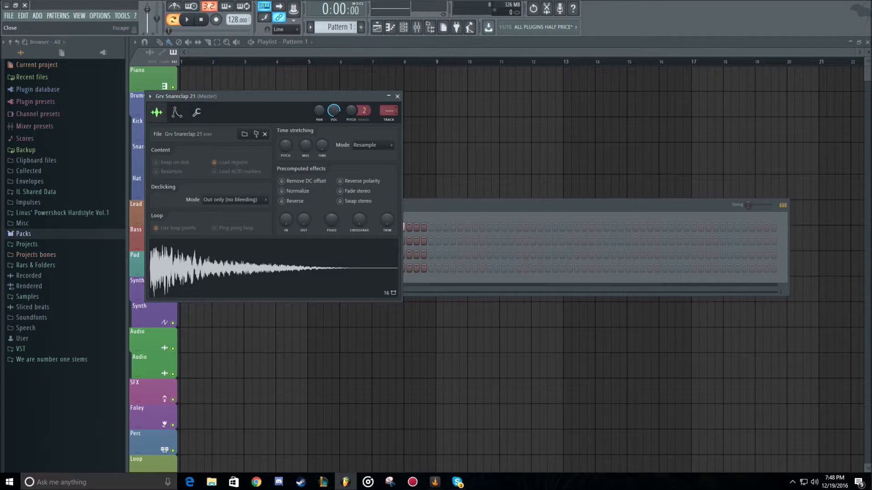
{"action": "left_click", "coordinate": [396, 96]}
{"action": "left_click", "coordinate": [280, 241]}
{"action": "left_click", "coordinate": [278, 261]}
{"action": "left_click", "coordinate": [398, 97]}
{"action": "left_click", "coordinate": [280, 268]}
{"action": "left_click", "coordinate": [280, 279]}
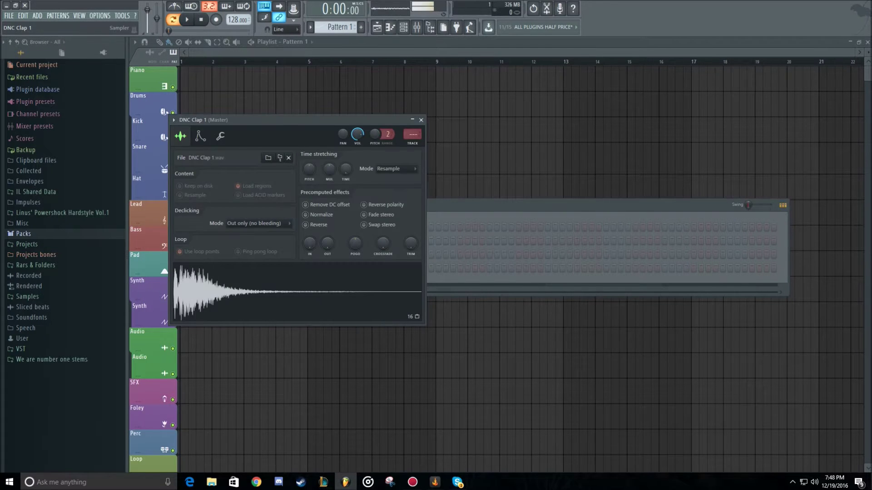
{"action": "left_click", "coordinate": [421, 120]}
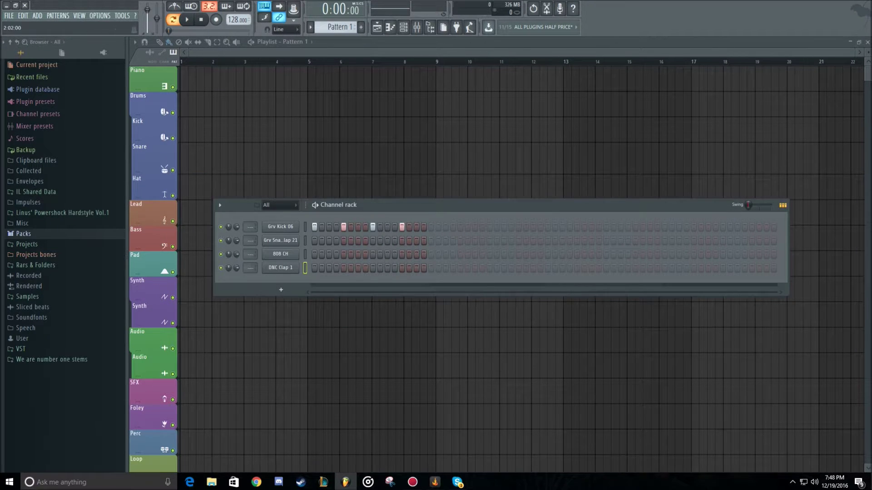
- Place Grv Snareclap 21 hits on steps 3 and 11 and play the pattern
{"action": "left_click", "coordinate": [336, 240]}
{"action": "right_click", "coordinate": [336, 241]}
{"action": "left_click", "coordinate": [328, 241]}
{"action": "left_click", "coordinate": [387, 240]}
{"action": "key", "text": "space"}
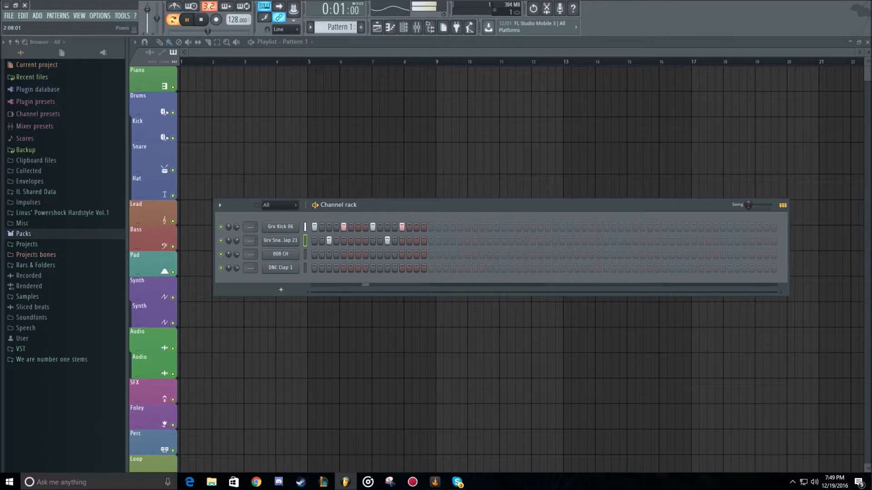
{"action": "key", "text": "space"}
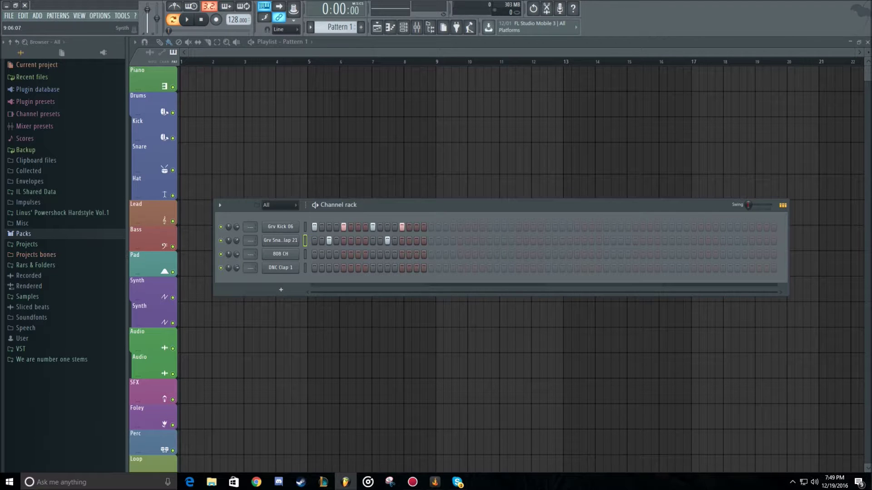
- View the Grv Snareclap 21 sampler settings, close them and bring back the channel rack
{"action": "left_click", "coordinate": [280, 240]}
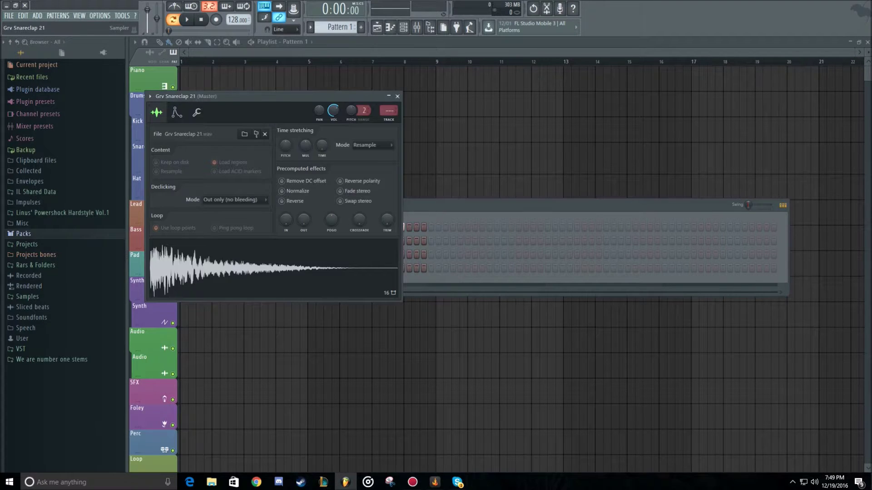
{"action": "left_click", "coordinate": [417, 104]}
{"action": "right_click", "coordinate": [415, 105]}
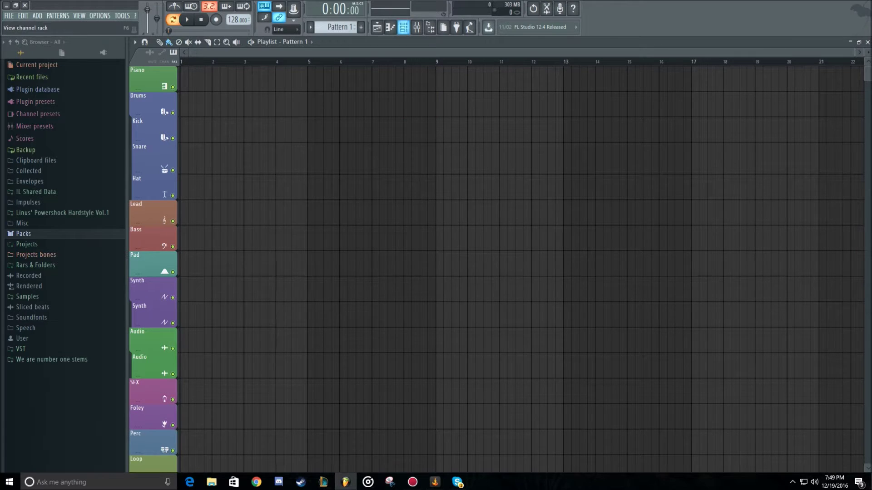
{"action": "key", "text": "F6"}
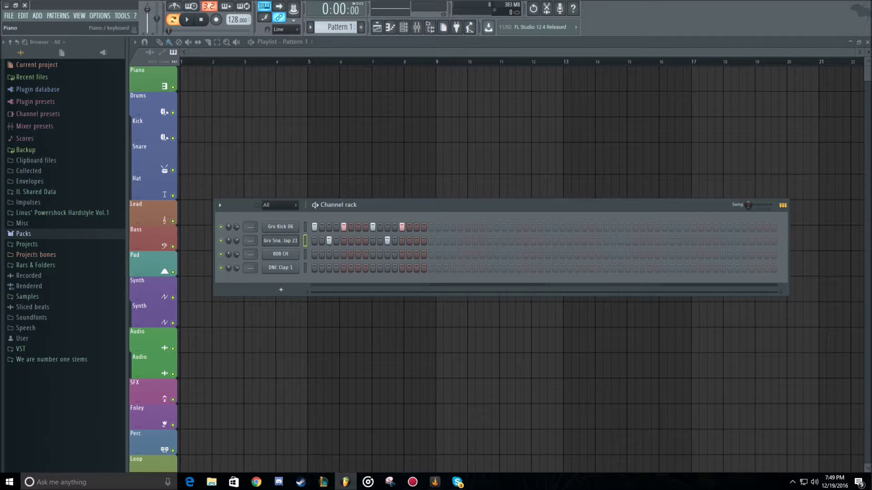
- Place four consecutive Pattern 1 clips across bars 1 to 4 of the Piano playlist track and play the song
{"action": "left_click", "coordinate": [181, 78]}
{"action": "left_click_drag", "start_coordinate": [184, 73], "coordinate": [284, 72]}
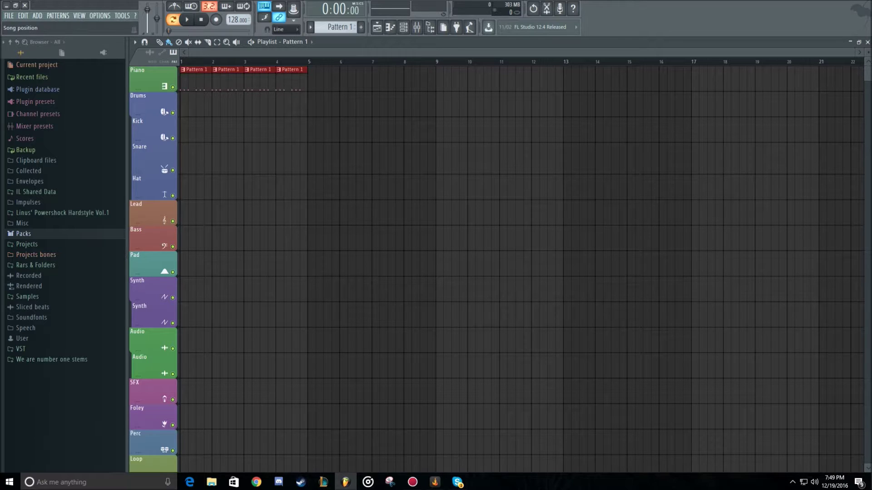
{"action": "key", "text": "space"}
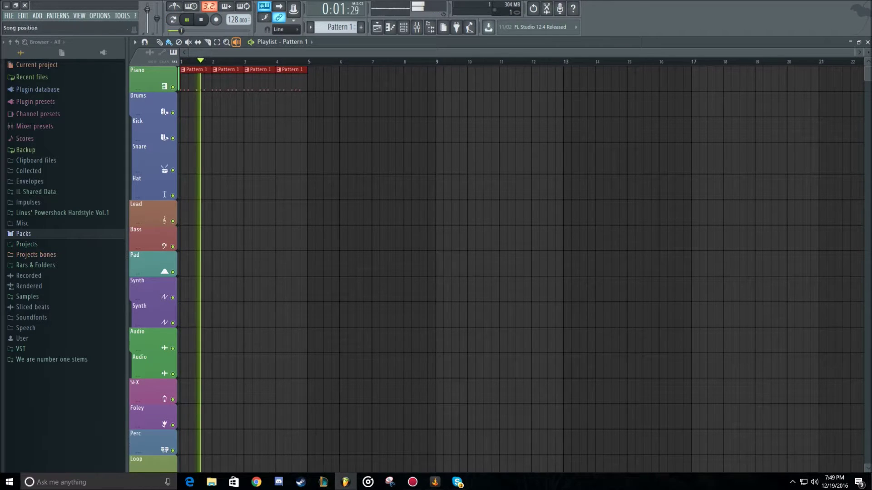
{"action": "key", "text": "F6"}
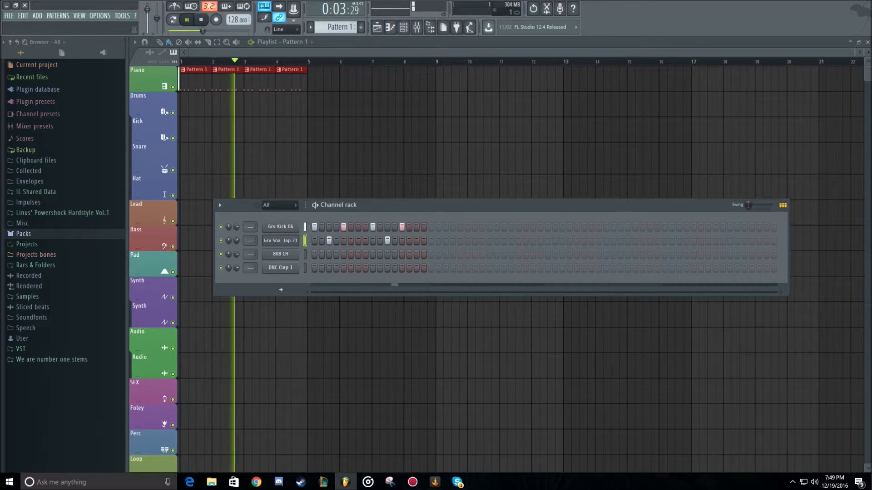
{"action": "key", "text": "space"}
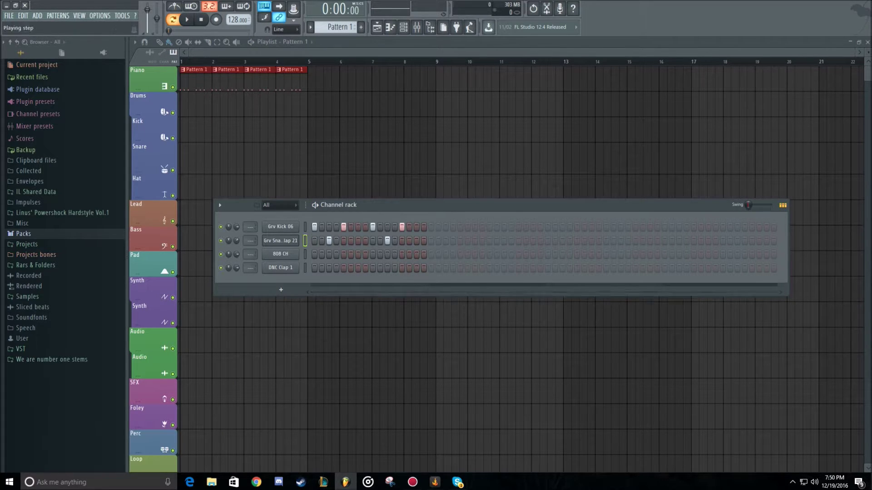
- Lower the 808 CH channel's volume slightly in its sampler settings
{"action": "left_click", "coordinate": [281, 254]}
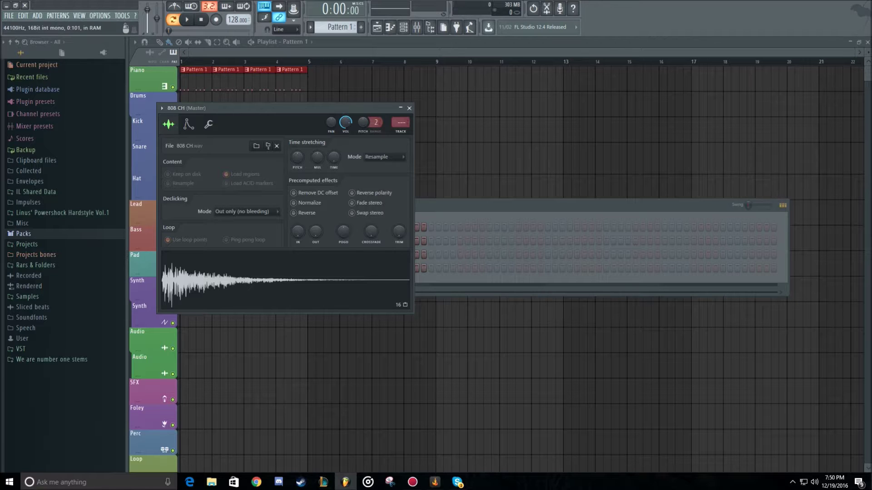
{"action": "left_click_drag", "start_coordinate": [345, 122], "coordinate": [345, 123]}
{"action": "left_click", "coordinate": [409, 108]}
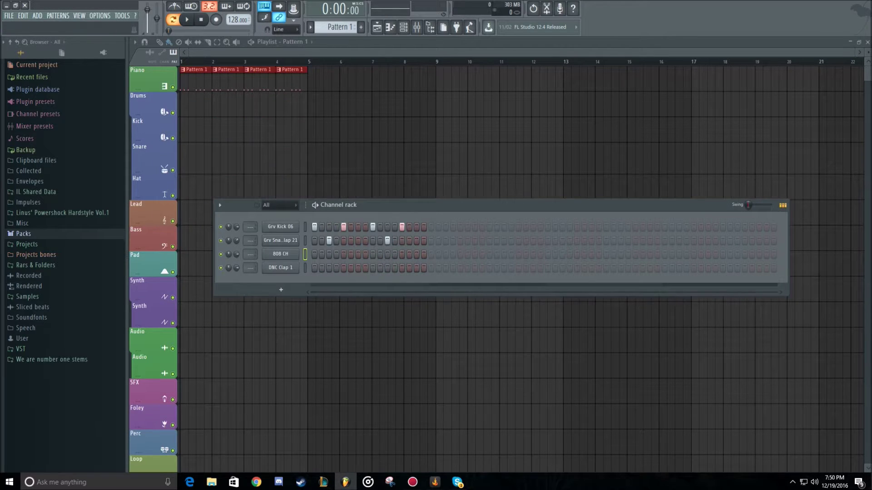
{"action": "left_click", "coordinate": [280, 255]}
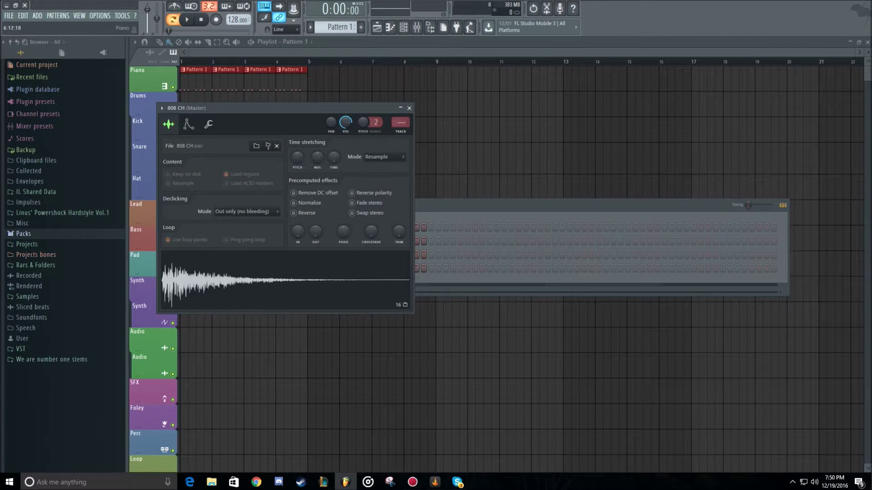
{"action": "mouse_move", "coordinate": [346, 122]}
{"action": "left_mouse_down"}
{"action": "mouse_move", "coordinate": [346, 141]}
{"action": "mouse_move", "coordinate": [346, 128]}
{"action": "left_mouse_up"}
{"action": "left_click", "coordinate": [409, 108]}
- Try a lower volume for Grv Kick 06 in its sampler settings, reset it and close the settings
{"action": "left_click", "coordinate": [280, 227]}
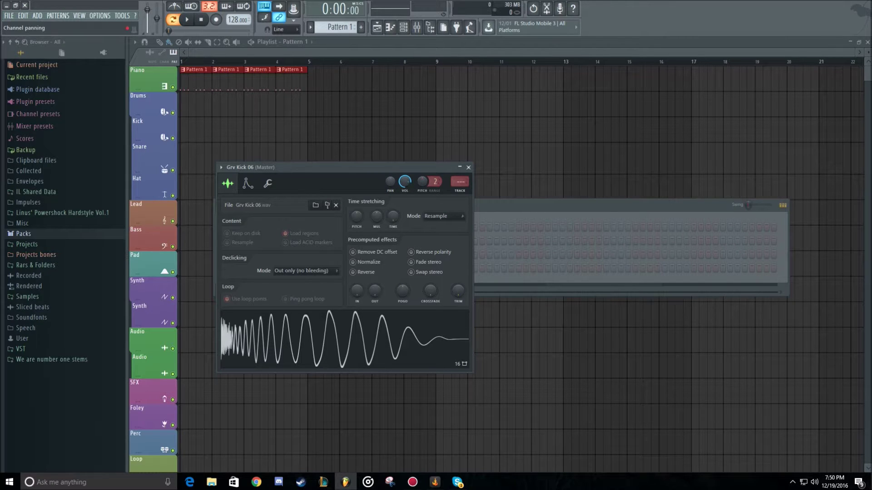
{"action": "left_click_drag", "start_coordinate": [404, 181], "coordinate": [405, 188]}
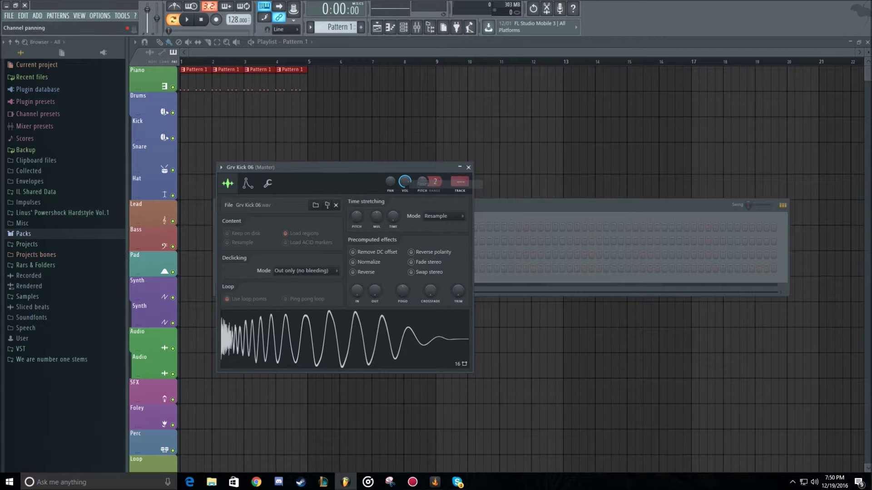
{"action": "right_click", "coordinate": [404, 181]}
{"action": "left_click", "coordinate": [421, 189]}
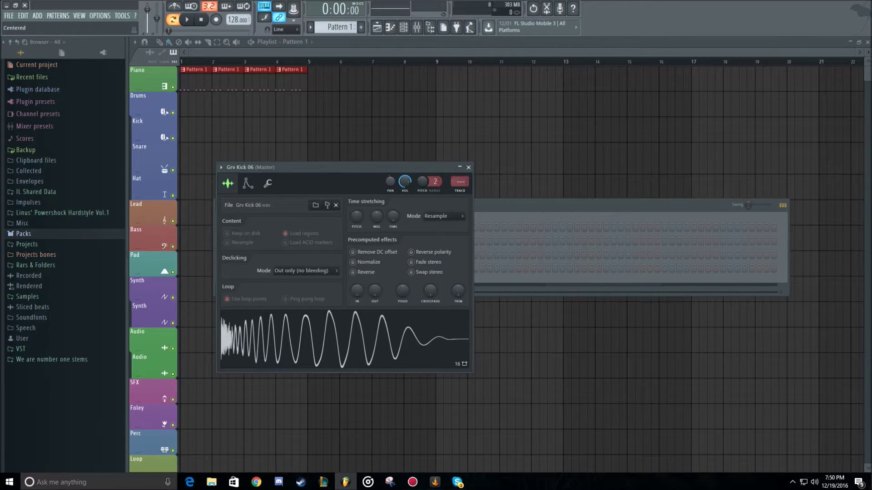
{"action": "right_click", "coordinate": [391, 182]}
{"action": "key", "text": "Escape"}
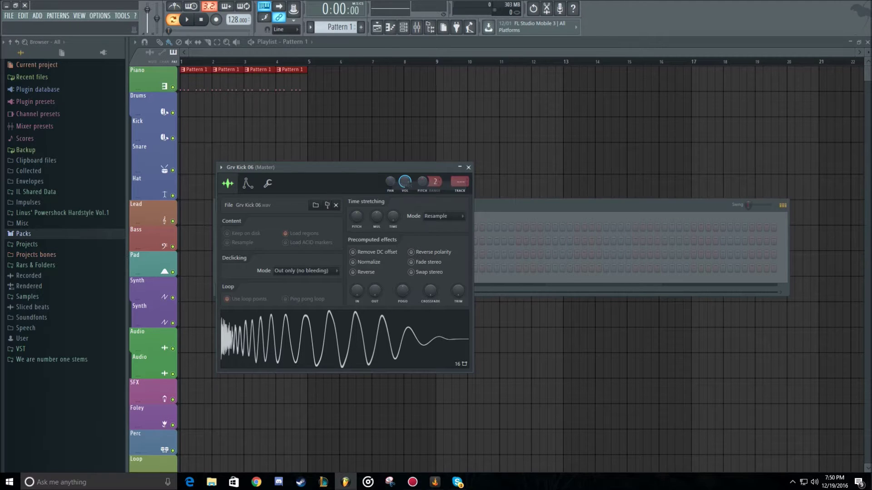
{"action": "left_click", "coordinate": [468, 167]}
{"action": "left_click", "coordinate": [280, 226]}
{"action": "left_click", "coordinate": [468, 168]}
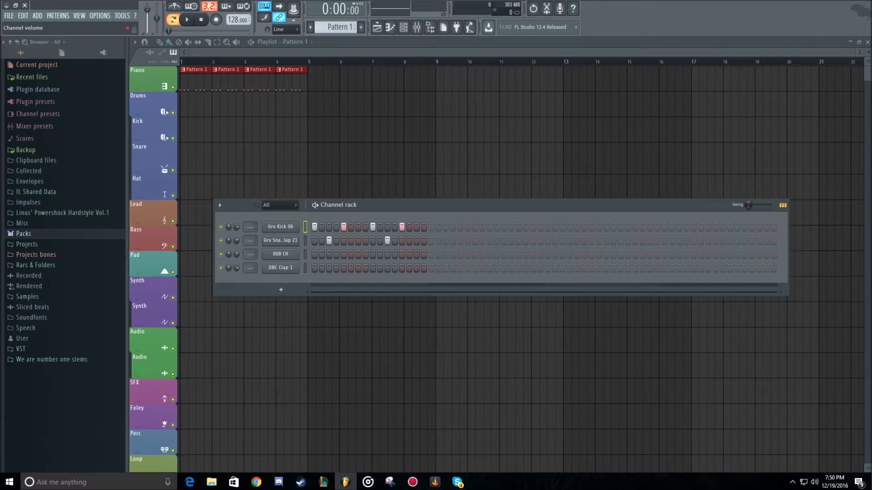
- Try changing the Grv Kick 06 volume and panning directly in the channel rack, and reset both
{"action": "left_click_drag", "start_coordinate": [236, 226], "coordinate": [229, 254]}
{"action": "right_click", "coordinate": [236, 227]}
{"action": "left_click", "coordinate": [252, 233]}
{"action": "right_click", "coordinate": [229, 227]}
{"action": "left_click", "coordinate": [242, 234]}
{"action": "right_click", "coordinate": [229, 227]}
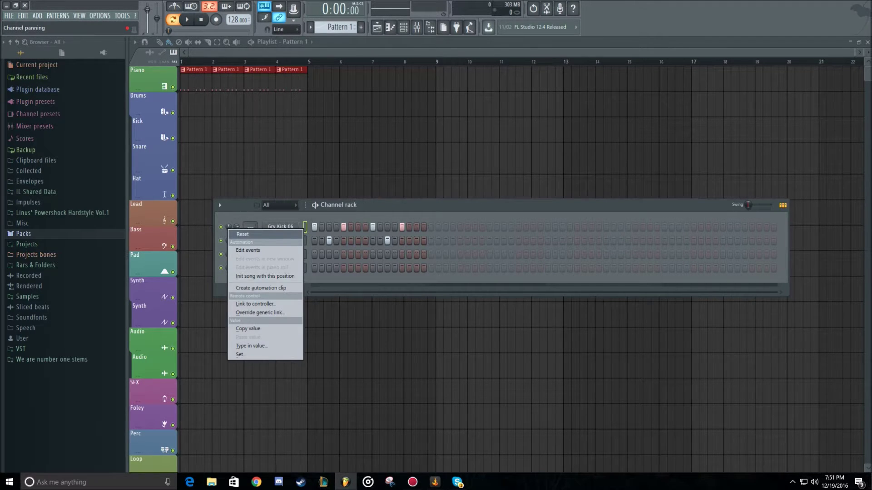
{"action": "left_click", "coordinate": [242, 234]}
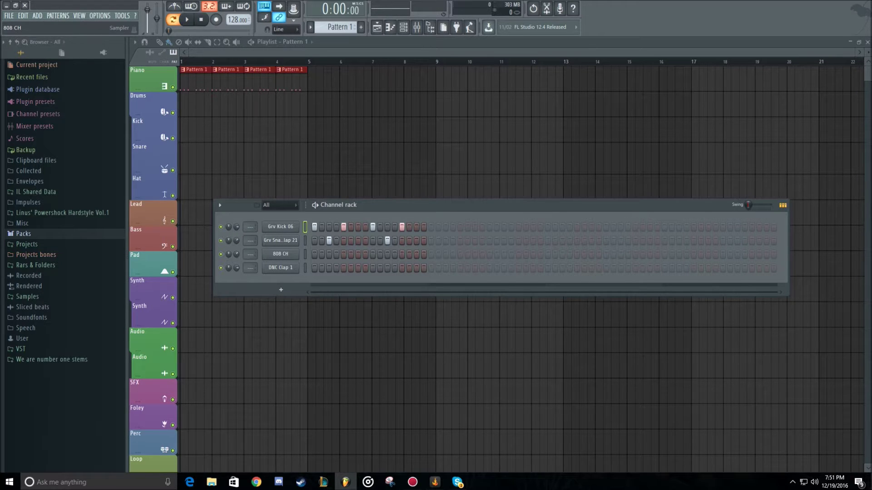
- Fill each 2 steps on the 808 CH channel and play the pattern
{"action": "right_click", "coordinate": [296, 252]}
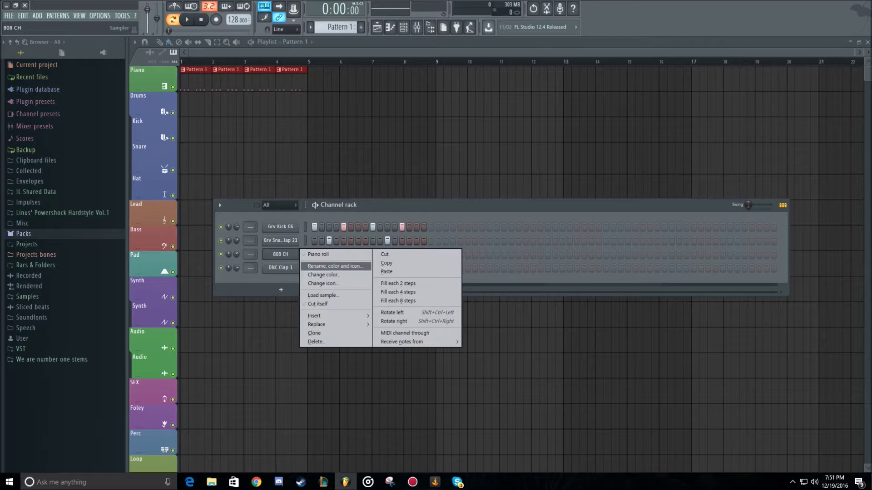
{"action": "left_click", "coordinate": [399, 283]}
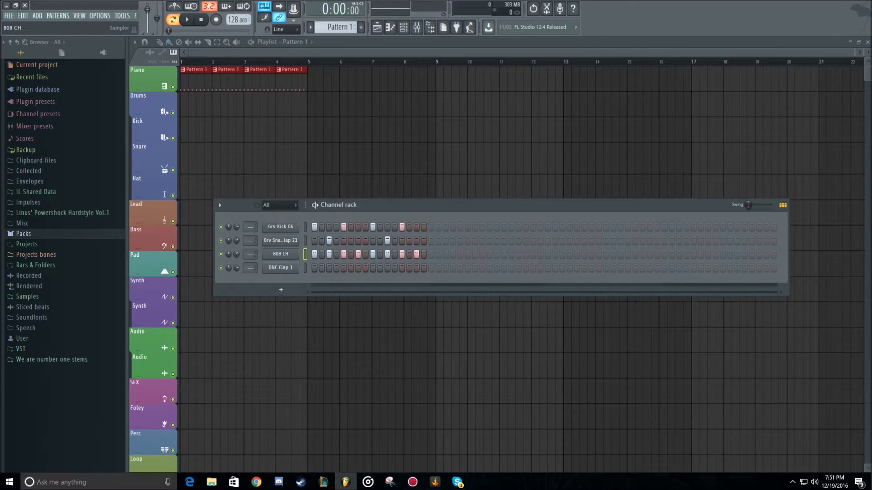
{"action": "left_click", "coordinate": [187, 19]}
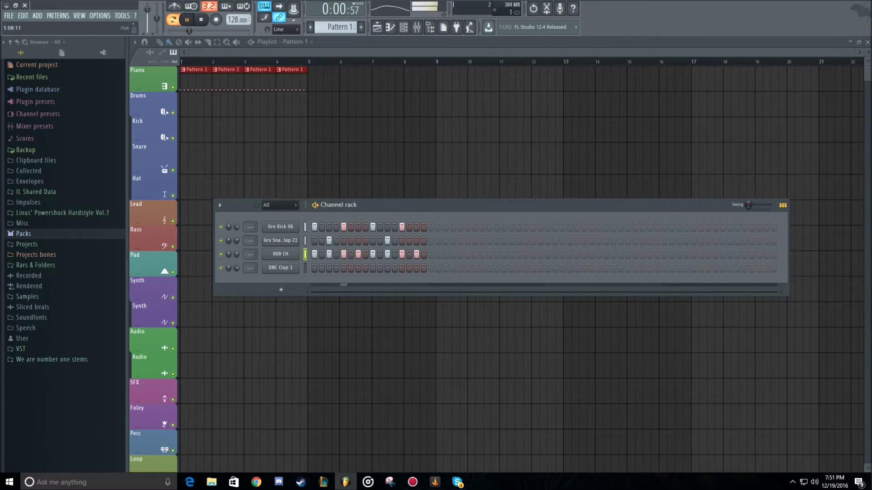
{"action": "key", "text": "space"}
- Move the Grv Snareclap 21 hits to steps 5 and 13 and play the pattern
{"action": "right_click", "coordinate": [328, 240]}
{"action": "left_click", "coordinate": [343, 240]}
{"action": "left_click", "coordinate": [387, 241]}
{"action": "left_click", "coordinate": [402, 241]}
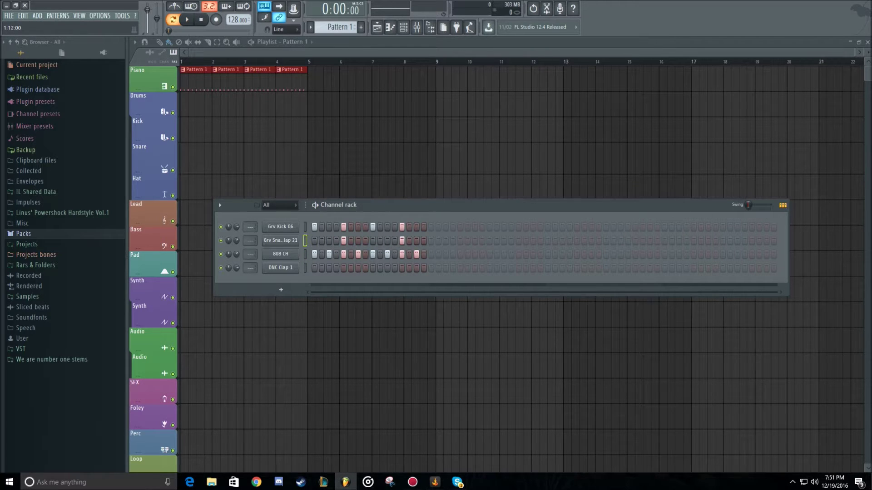
{"action": "key", "text": "space"}
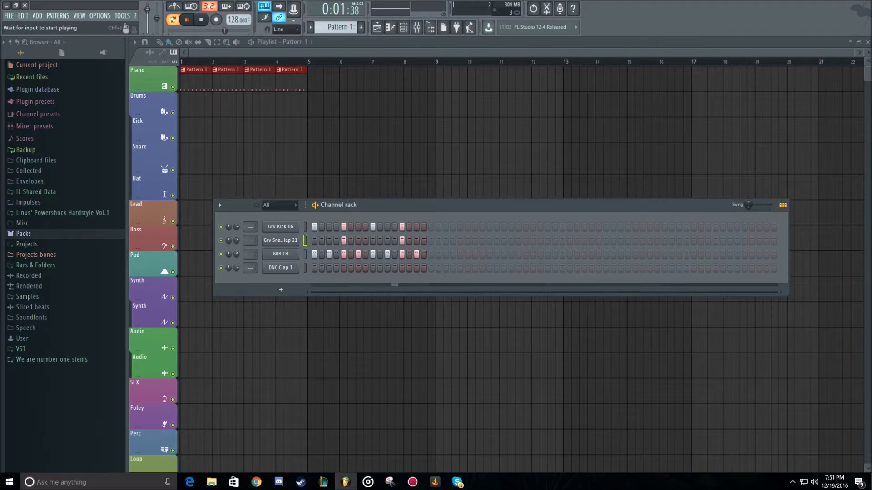
{"action": "key", "text": "space"}
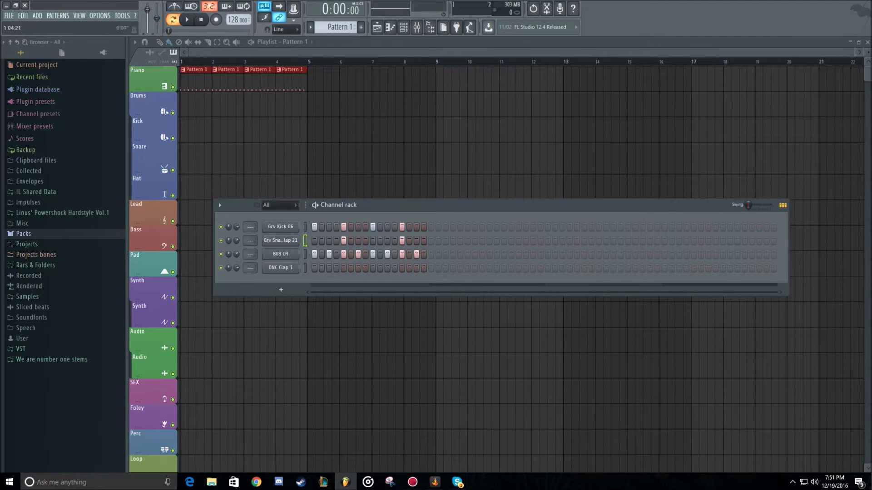
- During playback, try the second Grv Snareclap 21 hit on steps 14, 15 and 11, and return it to step 13
{"action": "key", "text": "space"}
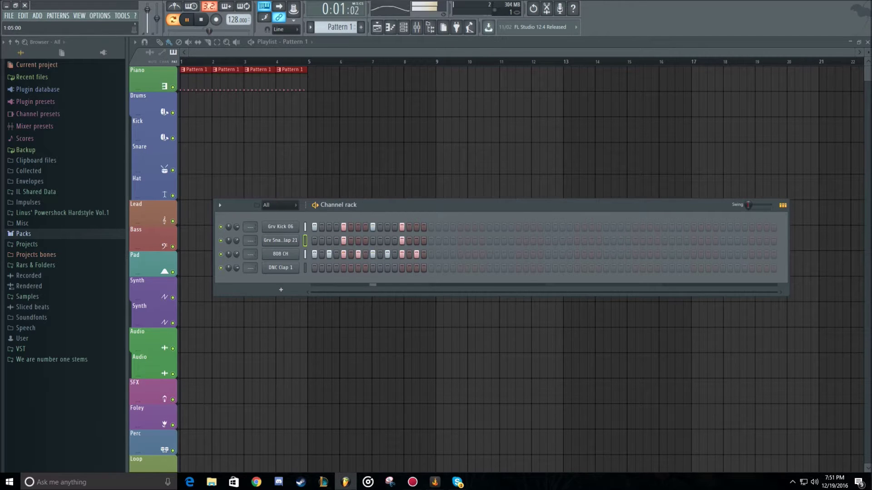
{"action": "right_click", "coordinate": [401, 240]}
{"action": "left_click", "coordinate": [409, 240]}
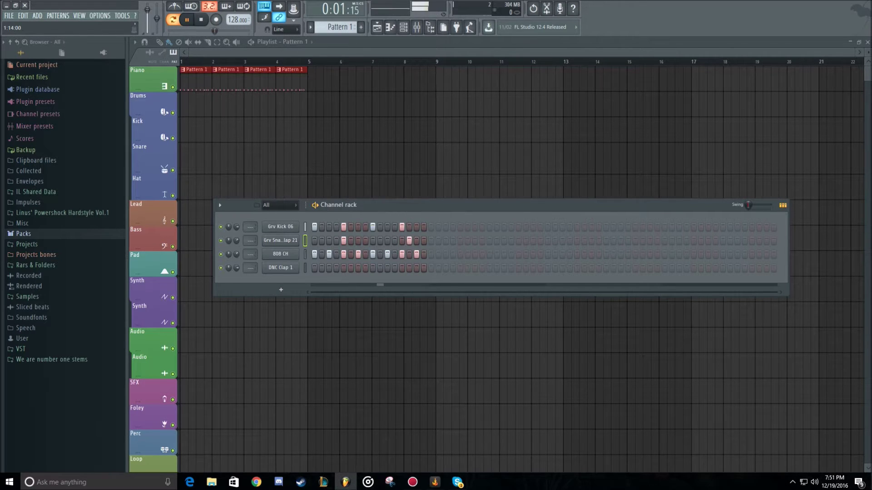
{"action": "left_click", "coordinate": [409, 240]}
{"action": "left_click", "coordinate": [416, 241]}
{"action": "right_click", "coordinate": [417, 240]}
{"action": "left_click", "coordinate": [387, 240]}
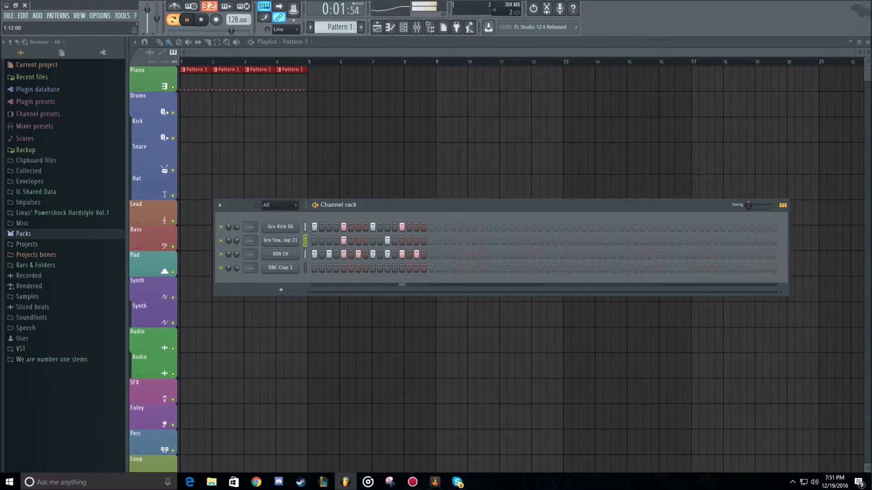
{"action": "left_click", "coordinate": [387, 241]}
{"action": "left_click", "coordinate": [401, 241]}
{"action": "left_click", "coordinate": [416, 240]}
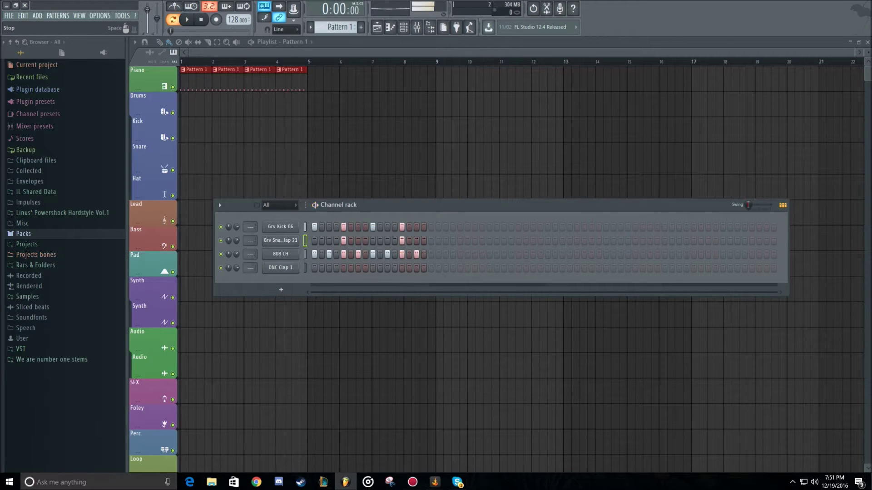
{"action": "left_click", "coordinate": [201, 20]}
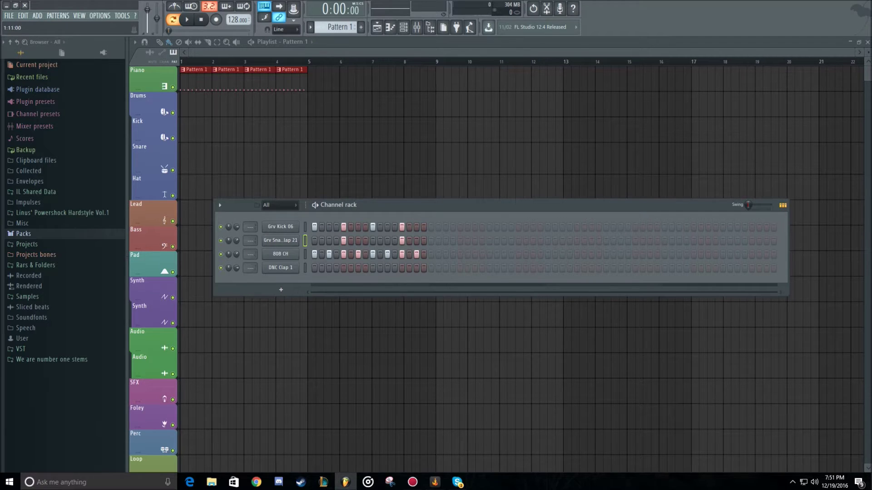
{"action": "right_click", "coordinate": [295, 239]}
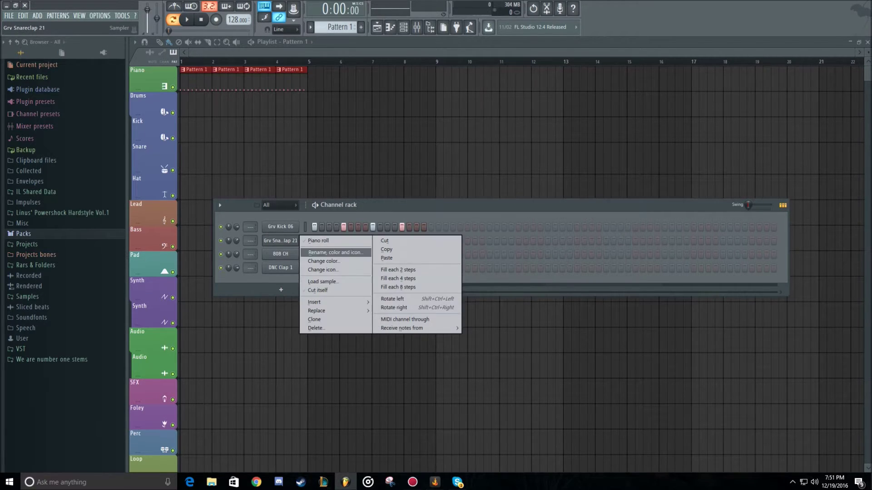
{"action": "left_click", "coordinate": [153, 239]}
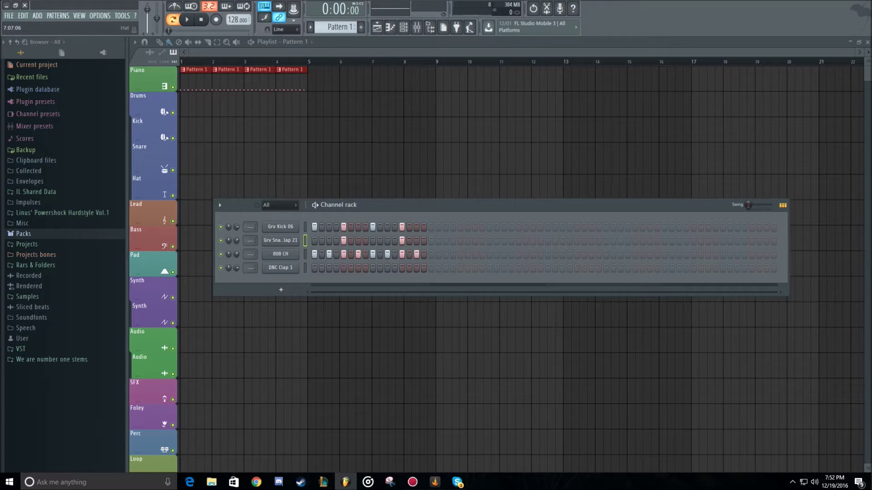
- Try painting Pattern 1 clips along the Drums track from bar 5, and delete them all
{"action": "left_click", "coordinate": [323, 100]}
{"action": "mouse_move", "coordinate": [324, 101]}
{"action": "left_mouse_down"}
{"action": "mouse_move", "coordinate": [315, 101]}
{"action": "mouse_move", "coordinate": [411, 100]}
{"action": "left_mouse_up"}
{"action": "left_click", "coordinate": [375, 101]}
{"action": "right_click", "coordinate": [411, 101]}
{"action": "right_click", "coordinate": [387, 101]}
{"action": "right_click", "coordinate": [356, 101]}
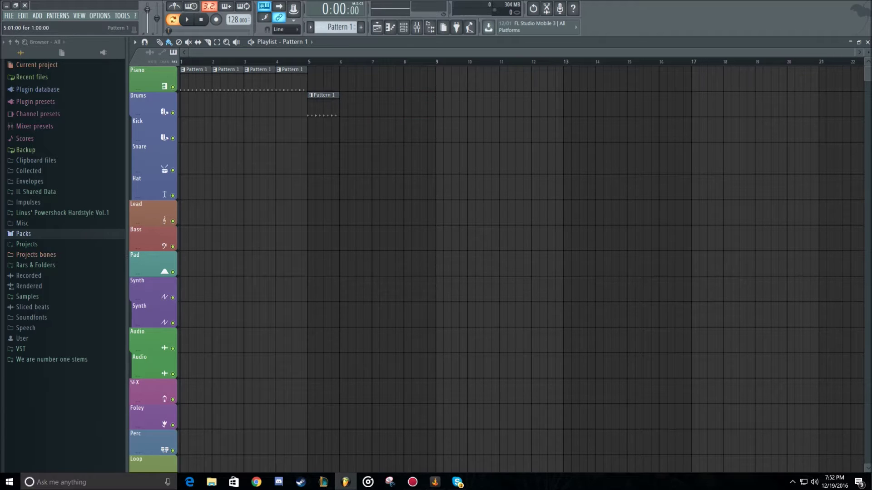
{"action": "mouse_move", "coordinate": [339, 95]}
{"action": "left_mouse_down"}
{"action": "mouse_move", "coordinate": [674, 94]}
{"action": "mouse_move", "coordinate": [338, 95]}
{"action": "left_mouse_up"}
{"action": "right_click", "coordinate": [328, 100]}
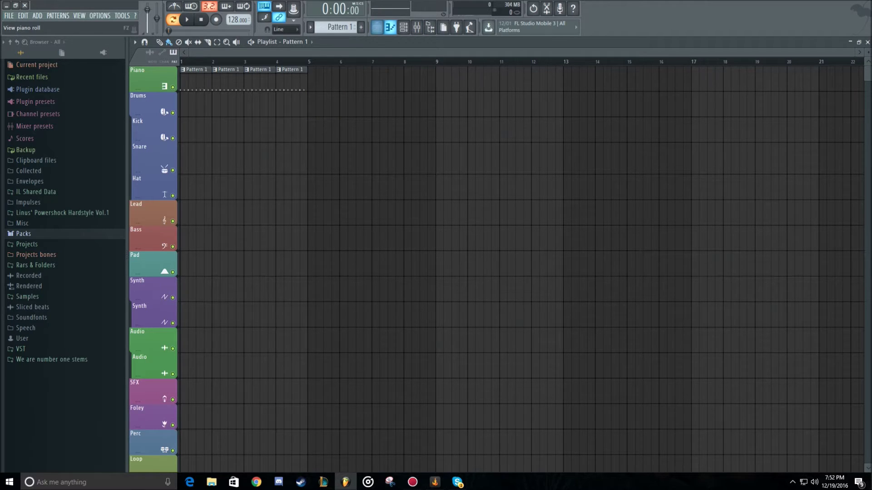
- View the Grv Snareclap 21 notes in the piano roll and return to the channel rack
{"action": "left_click", "coordinate": [390, 27]}
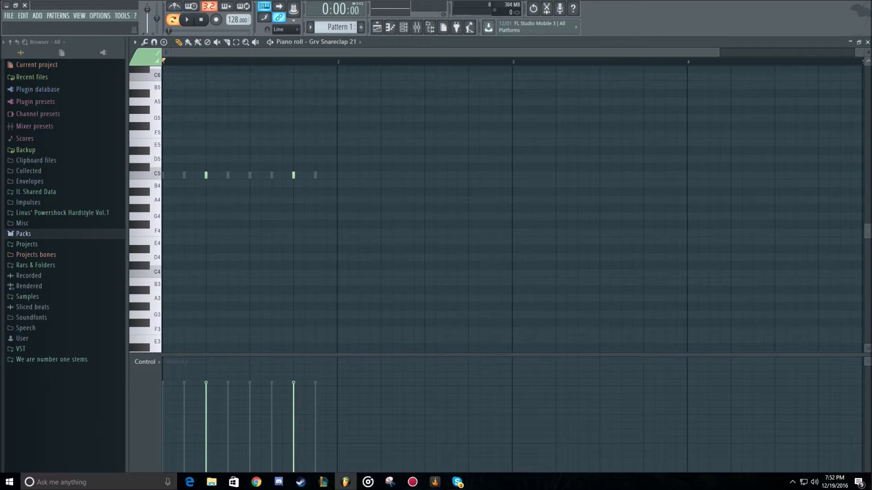
{"action": "left_click", "coordinate": [403, 27]}
{"action": "left_click", "coordinate": [403, 28]}
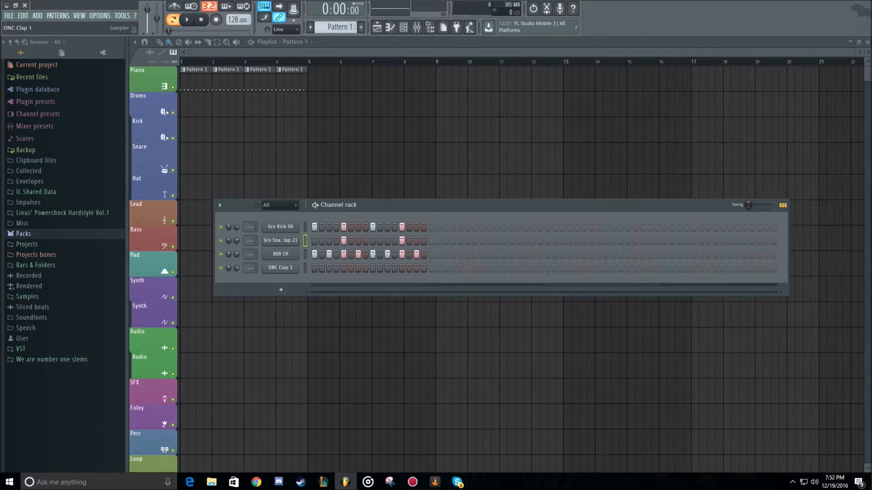
- Audition DNC Clap 1 and Grv Snareclap 21 and compare their sample settings and waveforms
{"action": "left_click", "coordinate": [280, 267]}
{"action": "left_click", "coordinate": [421, 119]}
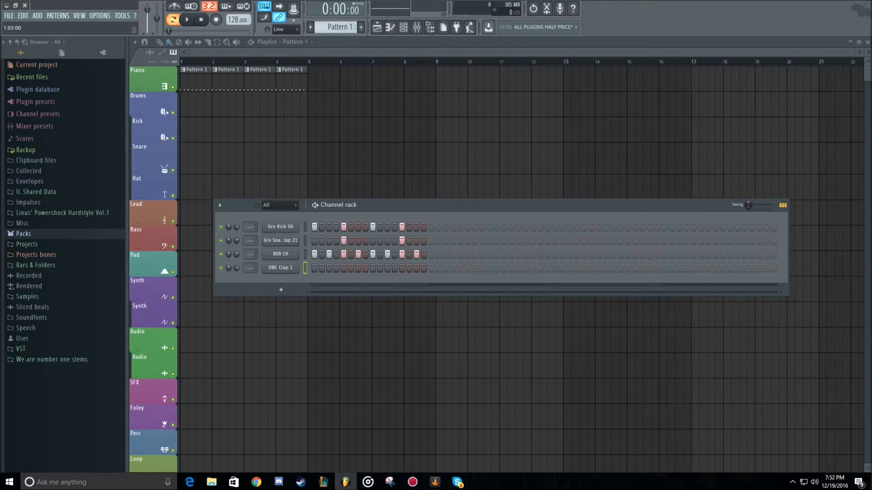
{"action": "left_click", "coordinate": [280, 267]}
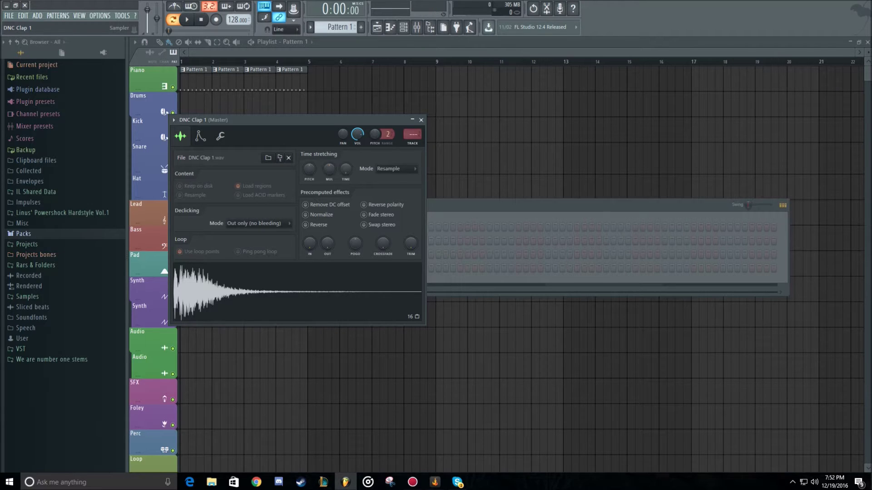
{"action": "left_click", "coordinate": [420, 120]}
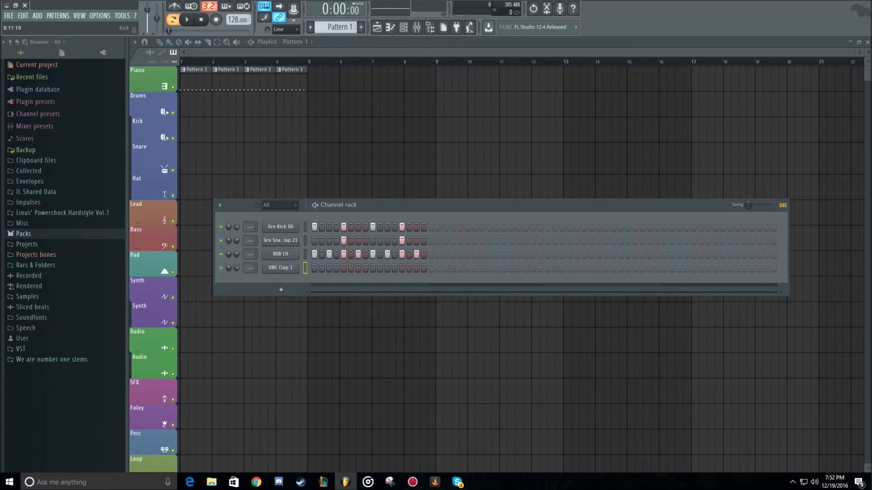
{"action": "left_click", "coordinate": [280, 240]}
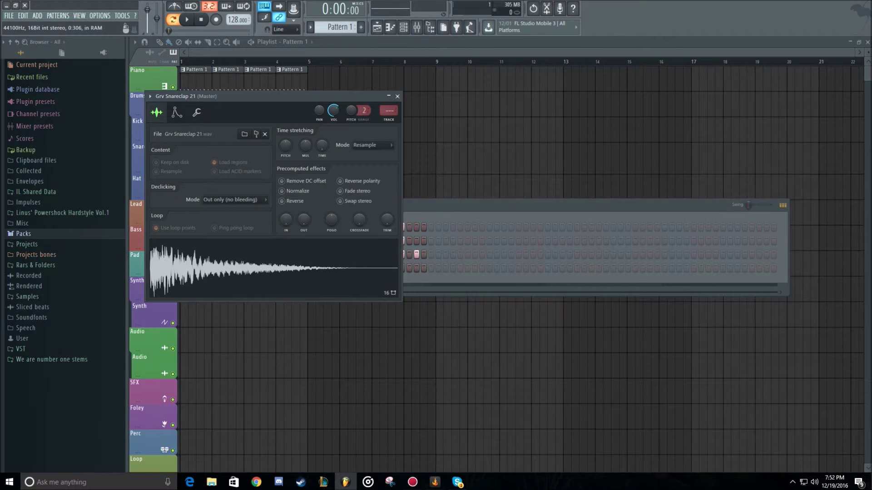
{"action": "left_click", "coordinate": [397, 96]}
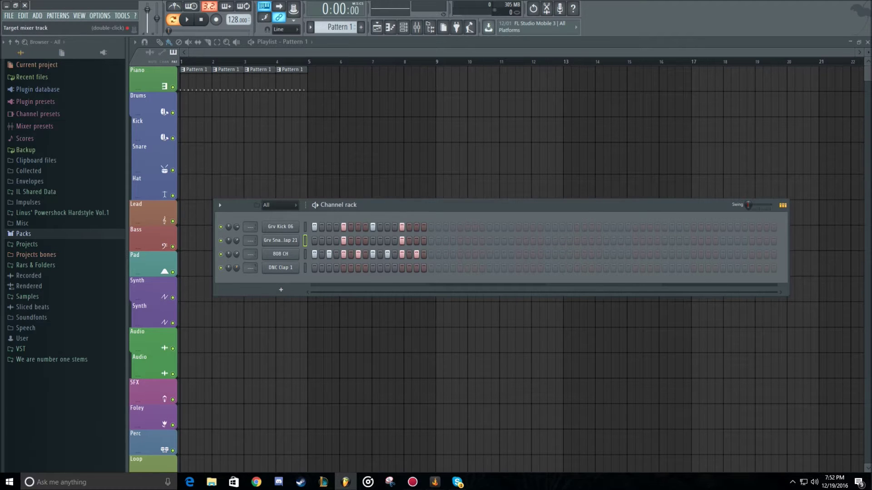
{"action": "left_click", "coordinate": [280, 267]}
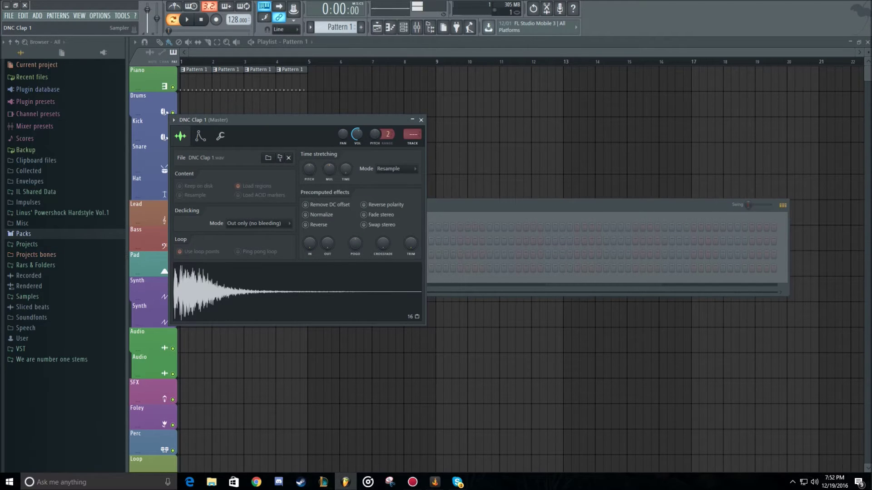
{"action": "left_click", "coordinate": [420, 120]}
- During playback, place DNC Clap 1 hits on steps 5, 7, 10 and 13, and stop the pattern
{"action": "left_click", "coordinate": [187, 19]}
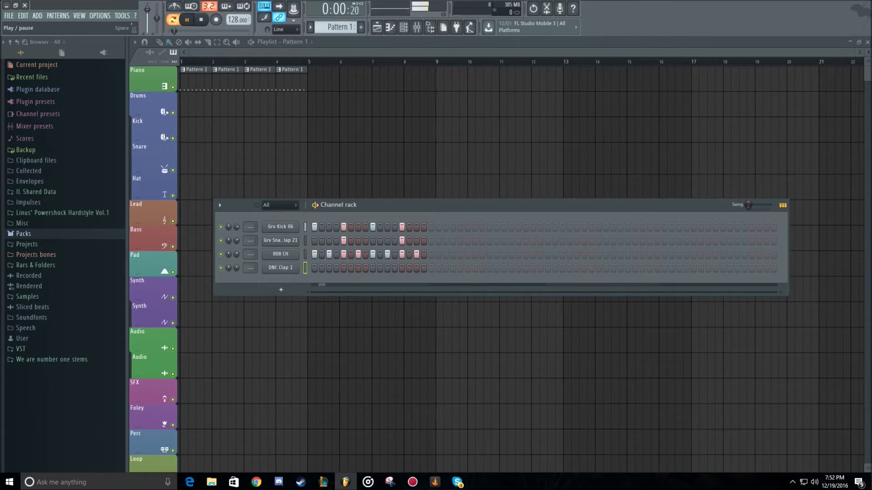
{"action": "left_click", "coordinate": [351, 267]}
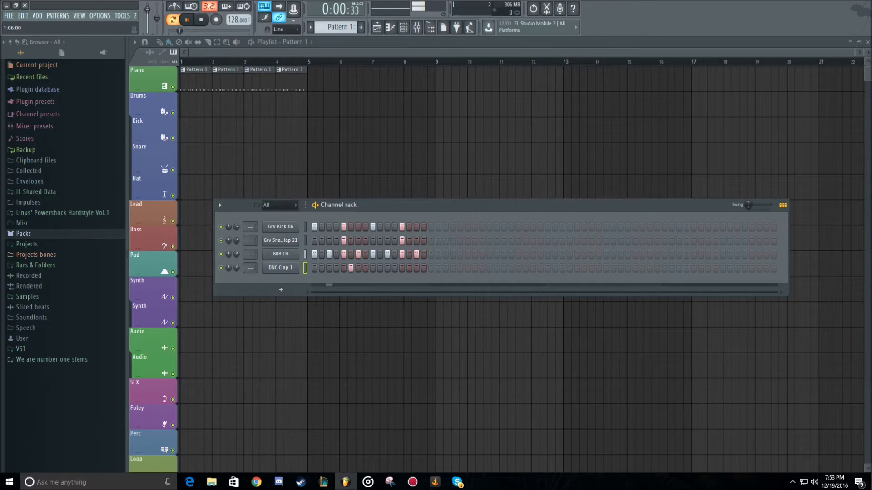
{"action": "right_click", "coordinate": [351, 268]}
{"action": "left_click", "coordinate": [343, 268]}
{"action": "left_click", "coordinate": [372, 268]}
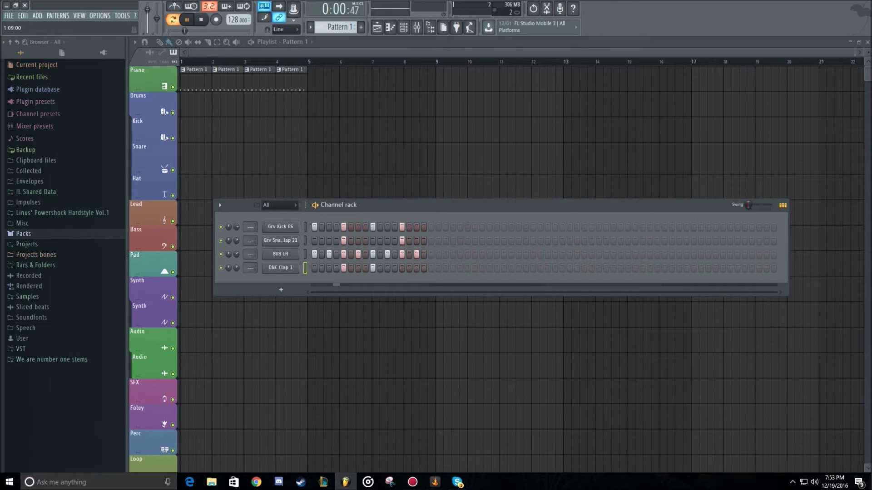
{"action": "left_click", "coordinate": [358, 268]}
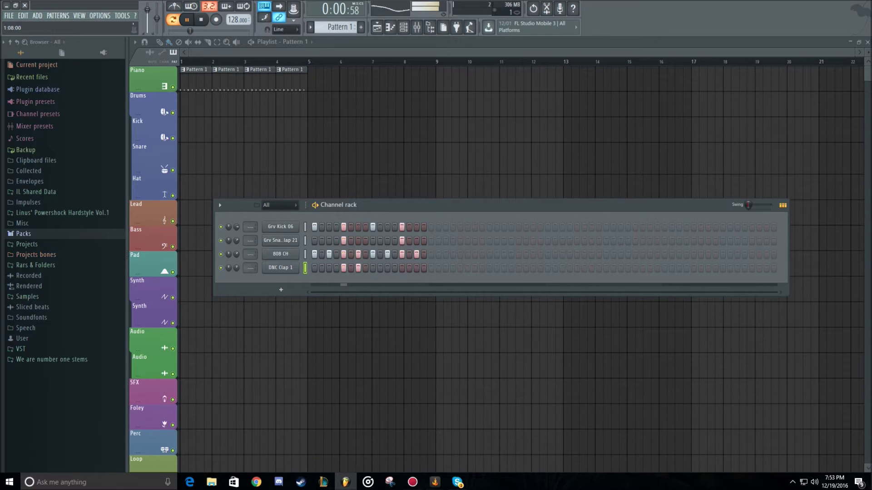
{"action": "right_click", "coordinate": [372, 268]}
{"action": "left_click", "coordinate": [380, 268]}
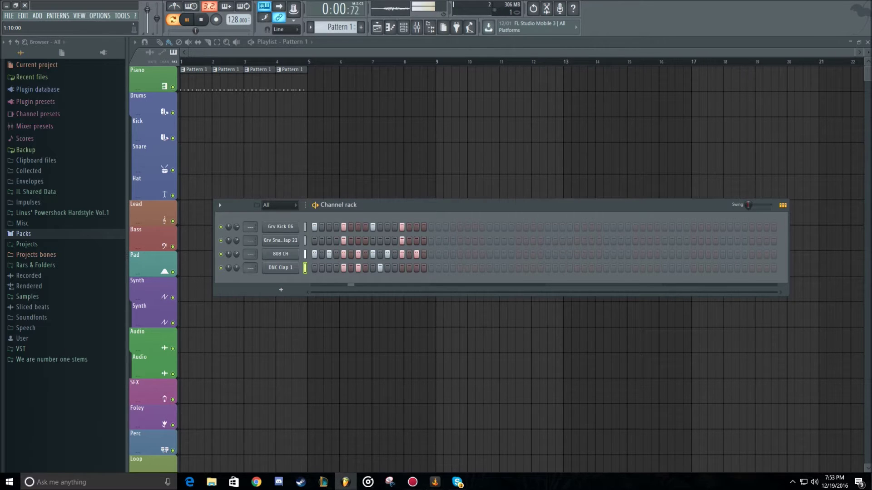
{"action": "left_click", "coordinate": [402, 267]}
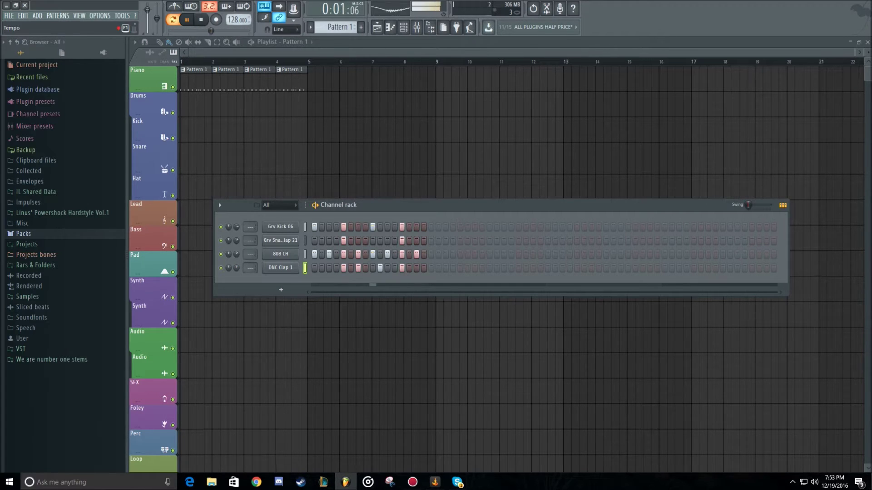
{"action": "left_click", "coordinate": [200, 20]}
- Delete the four Pattern 1 clips from the Piano track in the playlist
{"action": "right_click", "coordinate": [228, 79]}
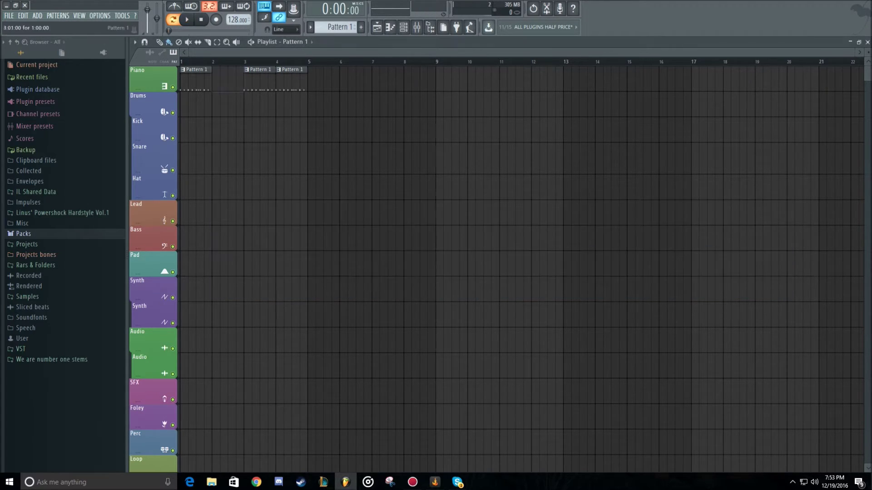
{"action": "right_click", "coordinate": [261, 80]}
{"action": "right_click", "coordinate": [292, 80]}
{"action": "right_click", "coordinate": [196, 80]}
- Try painting runs of Pattern 1 clips on the Drums track from bar 1, and delete each run
{"action": "left_click", "coordinate": [202, 104]}
{"action": "right_click", "coordinate": [204, 104]}
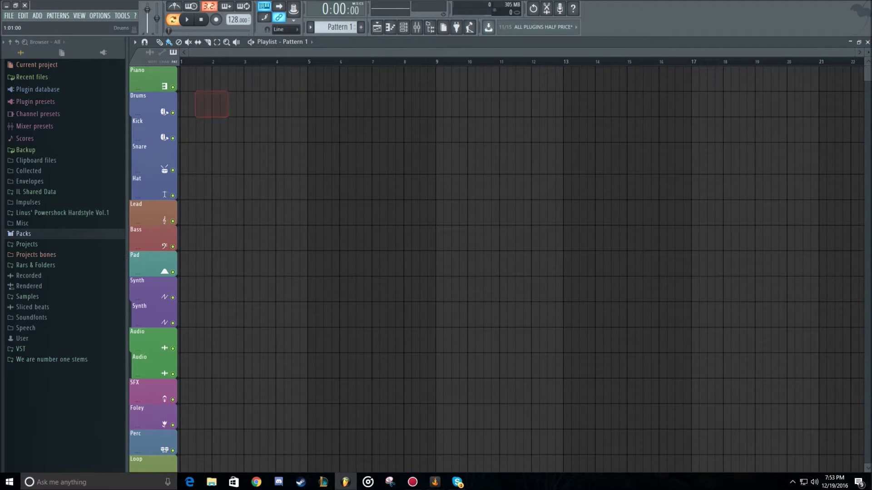
{"action": "left_click_drag", "start_coordinate": [185, 104], "coordinate": [320, 105]}
{"action": "right_click", "coordinate": [322, 104]}
{"action": "right_click", "coordinate": [292, 104]}
{"action": "right_click", "coordinate": [261, 104]}
{"action": "right_click", "coordinate": [228, 105]}
{"action": "right_click", "coordinate": [195, 104]}
{"action": "left_click_drag", "start_coordinate": [182, 105], "coordinate": [254, 104]}
{"action": "right_click", "coordinate": [254, 105]}
{"action": "right_click", "coordinate": [229, 104]}
{"action": "right_click", "coordinate": [200, 104]}
- Check the pattern in the channel rack and place a single Pattern 1 clip at bar 1 of the Drums track with the Draw tool
{"action": "left_click", "coordinate": [159, 42]}
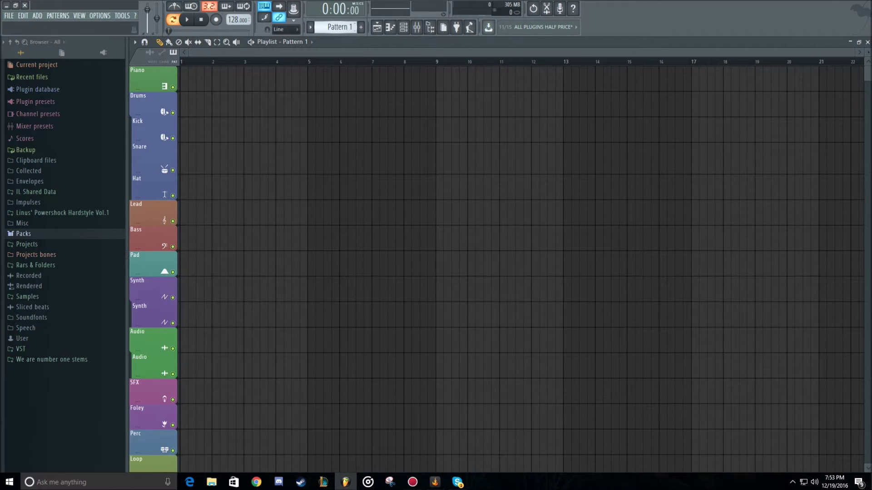
{"action": "left_click", "coordinate": [403, 27]}
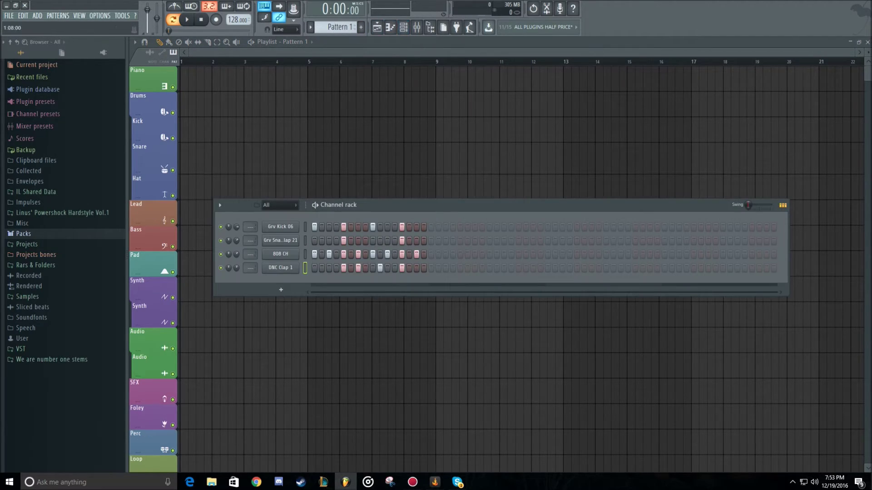
{"action": "key", "text": "F4"}
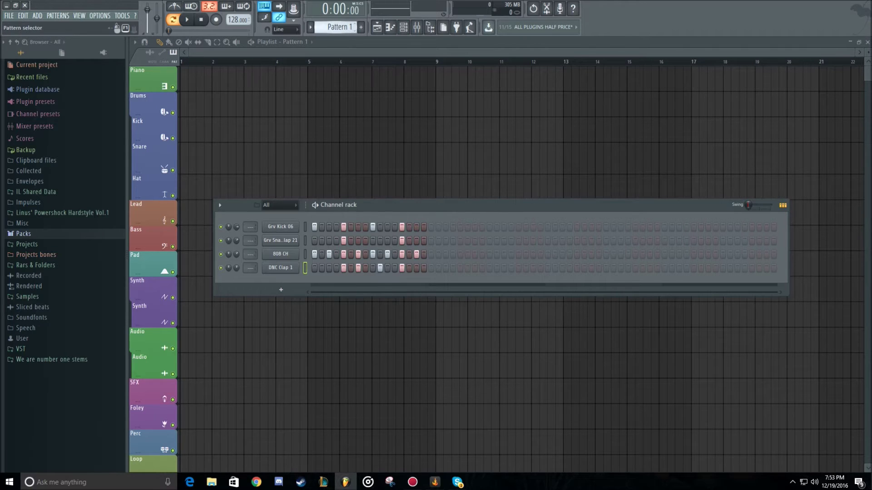
{"action": "mouse_move", "coordinate": [337, 27]}
{"action": "left_mouse_down"}
{"action": "mouse_move", "coordinate": [337, 14]}
{"action": "mouse_move", "coordinate": [336, 37]}
{"action": "mouse_move", "coordinate": [337, 7]}
{"action": "mouse_move", "coordinate": [337, 27]}
{"action": "left_mouse_up"}
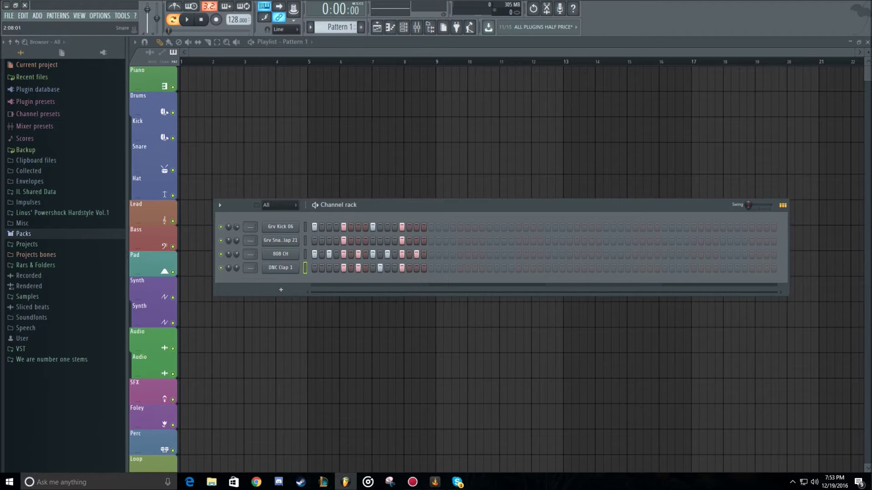
{"action": "left_click", "coordinate": [168, 41]}
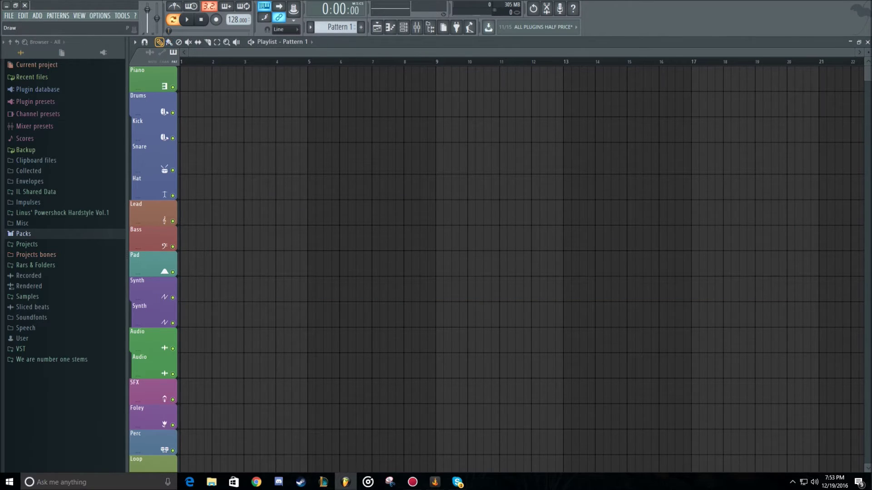
{"action": "mouse_move", "coordinate": [190, 146]}
{"action": "left_mouse_down"}
{"action": "mouse_move", "coordinate": [261, 146]}
{"action": "mouse_move", "coordinate": [183, 146]}
{"action": "mouse_move", "coordinate": [182, 96]}
{"action": "left_mouse_up"}
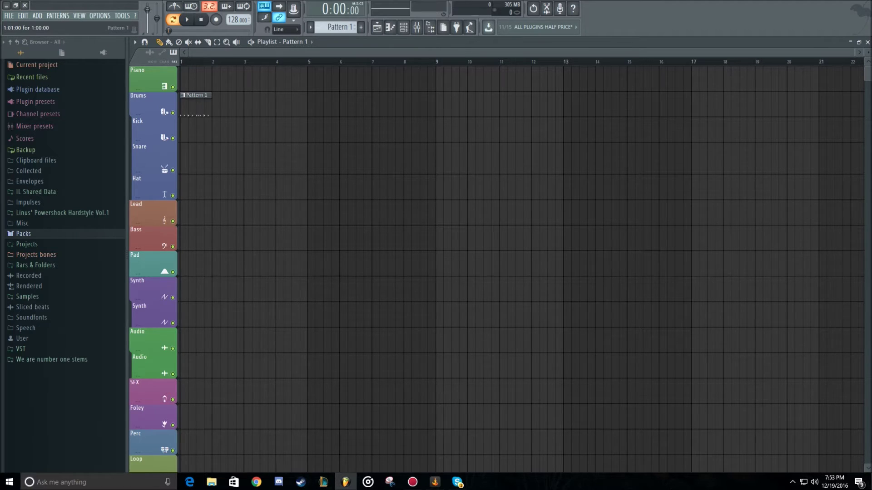
- Try the Paint tool on the Drums track beyond bar 1, and clear the clips
{"action": "left_click", "coordinate": [169, 42]}
{"action": "mouse_move", "coordinate": [227, 105]}
{"action": "left_mouse_down"}
{"action": "mouse_move", "coordinate": [484, 104]}
{"action": "mouse_move", "coordinate": [356, 109]}
{"action": "left_mouse_up"}
{"action": "mouse_move", "coordinate": [312, 129]}
{"action": "left_mouse_down"}
{"action": "mouse_move", "coordinate": [336, 107]}
{"action": "mouse_move", "coordinate": [364, 107]}
{"action": "left_mouse_up"}
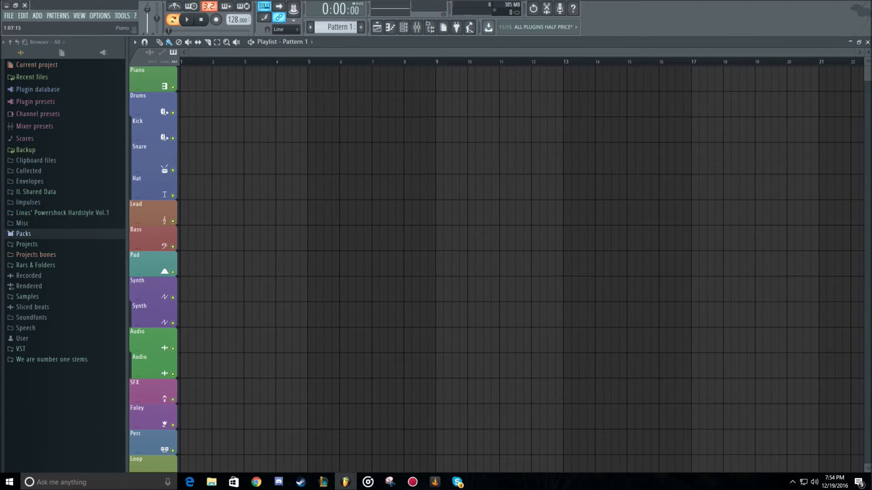
- Try placing Pattern 1 clips one at a time in bars 1 to 5 of the Drums track, and delete them
{"action": "left_click_drag", "start_coordinate": [192, 104], "coordinate": [248, 105]}
{"action": "left_click", "coordinate": [281, 104]}
{"action": "left_click", "coordinate": [314, 104]}
{"action": "right_click", "coordinate": [323, 104]}
{"action": "right_click", "coordinate": [291, 104]}
{"action": "right_click", "coordinate": [260, 105]}
{"action": "right_click", "coordinate": [218, 105]}
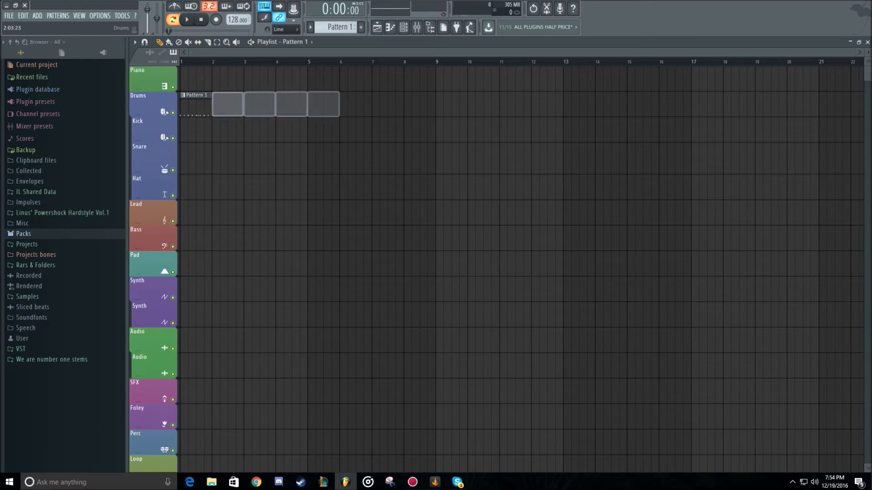
{"action": "right_click", "coordinate": [195, 104]}
- Try painting a long run of Pattern 1 clips across the Drums track up to bar 17, and erase it
{"action": "left_click", "coordinate": [182, 104]}
{"action": "left_click_drag", "start_coordinate": [196, 105], "coordinate": [702, 104]}
{"action": "right_click", "coordinate": [706, 104]}
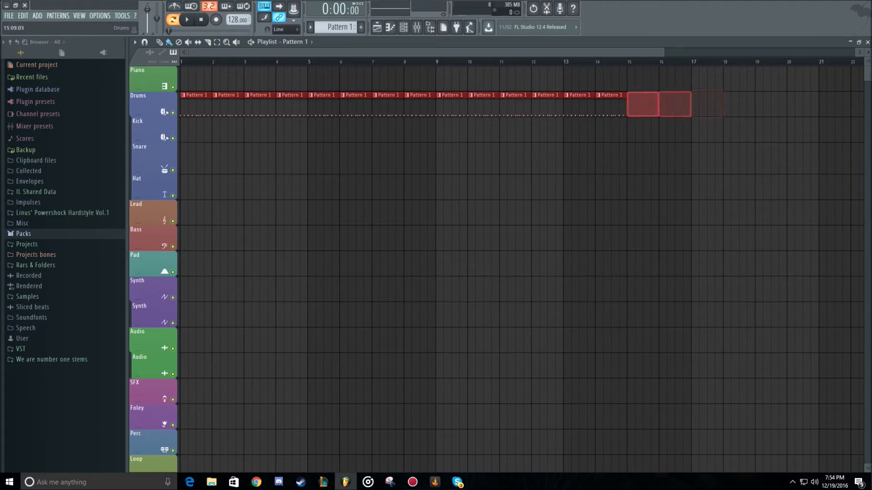
{"action": "left_click_drag", "start_coordinate": [193, 104], "coordinate": [386, 105]}
{"action": "right_click", "coordinate": [386, 104]}
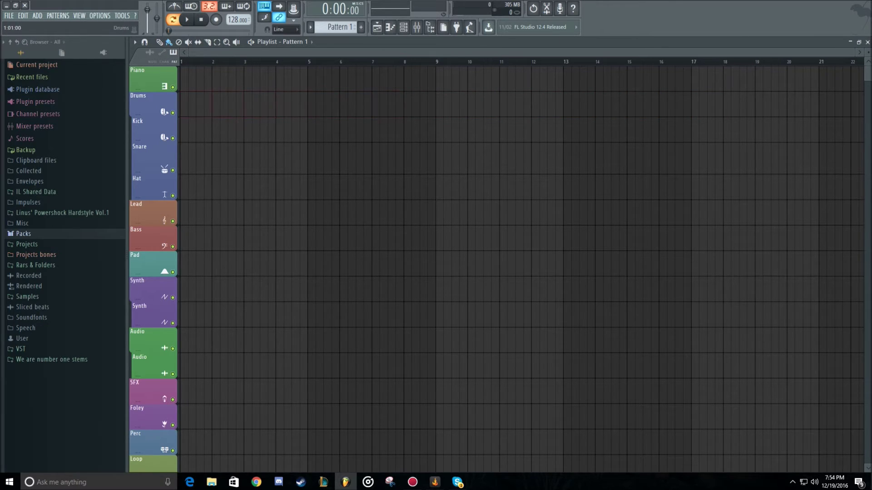
- Switch between the Paint, Draw and Mute tools, and try a single Pattern 1 clip at bar 1 of the Drums track, deleting it each time
{"action": "left_click", "coordinate": [169, 43]}
{"action": "left_click", "coordinate": [159, 42]}
{"action": "left_click", "coordinate": [188, 42]}
{"action": "left_click", "coordinate": [159, 43]}
{"action": "left_click", "coordinate": [184, 105]}
{"action": "right_click", "coordinate": [200, 104]}
{"action": "left_click", "coordinate": [184, 105]}
{"action": "right_click", "coordinate": [192, 105]}
- Fill bars 1 to 4 of the Drums track with Pattern 1 clips
{"action": "left_click_drag", "start_coordinate": [181, 105], "coordinate": [290, 105]}
{"action": "right_click", "coordinate": [290, 105]}
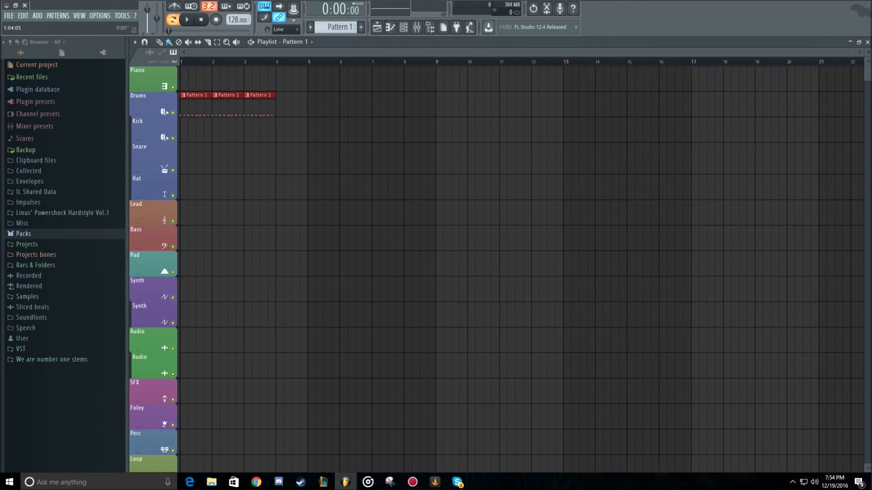
{"action": "left_click", "coordinate": [403, 27]}
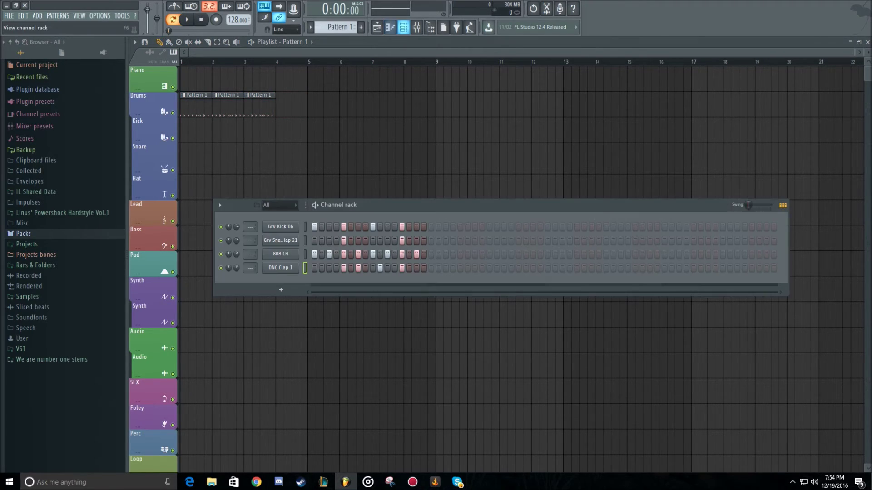
{"action": "left_click", "coordinate": [403, 28]}
{"action": "left_click", "coordinate": [290, 105]}
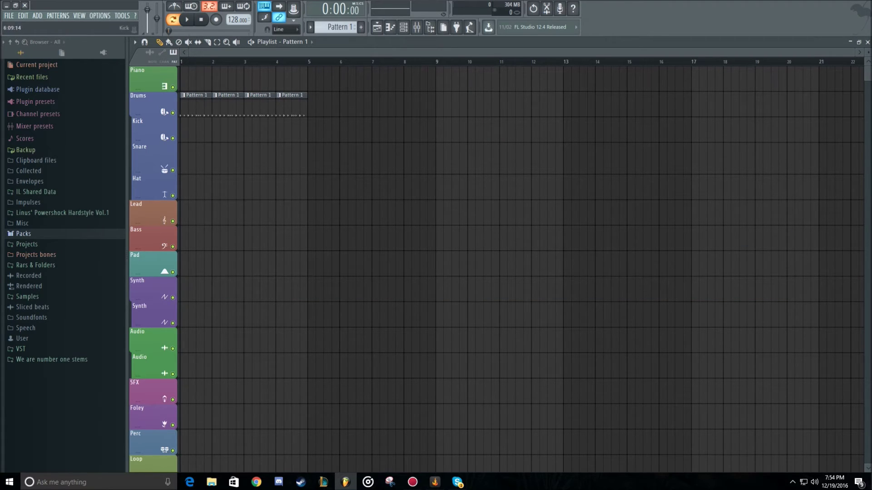
{"action": "right_click", "coordinate": [277, 99]}
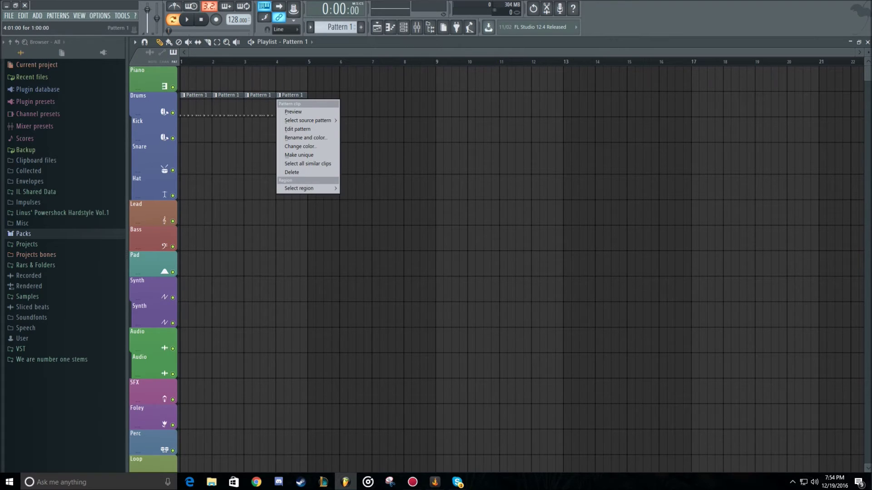
{"action": "left_click", "coordinate": [313, 203]}
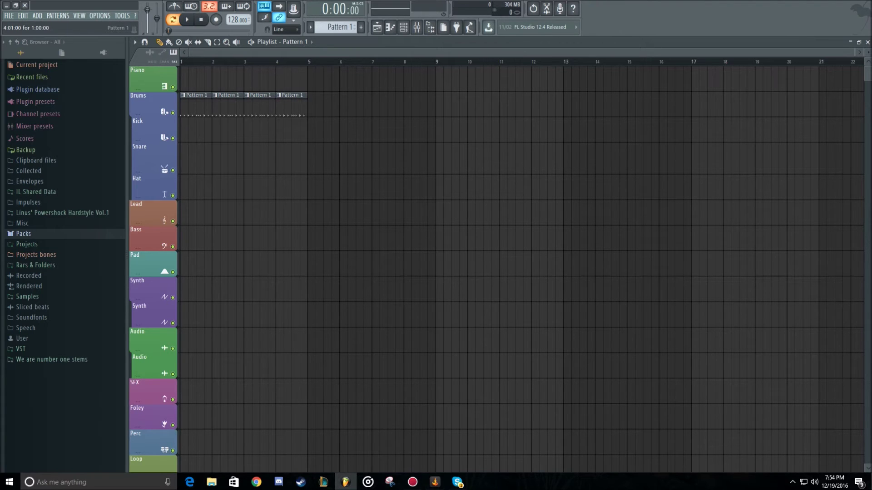
- Make the Pattern 1 clip in bar 4 of the Drums track unique
{"action": "scroll", "coordinate": [274, 227], "scroll_direction": "up", "scroll_amount": 5}
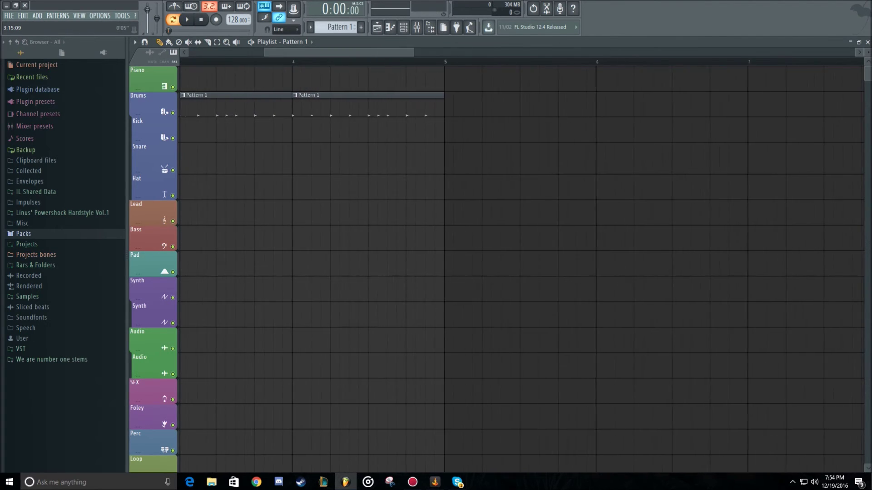
{"action": "scroll", "coordinate": [274, 227], "scroll_direction": "up", "scroll_amount": 3}
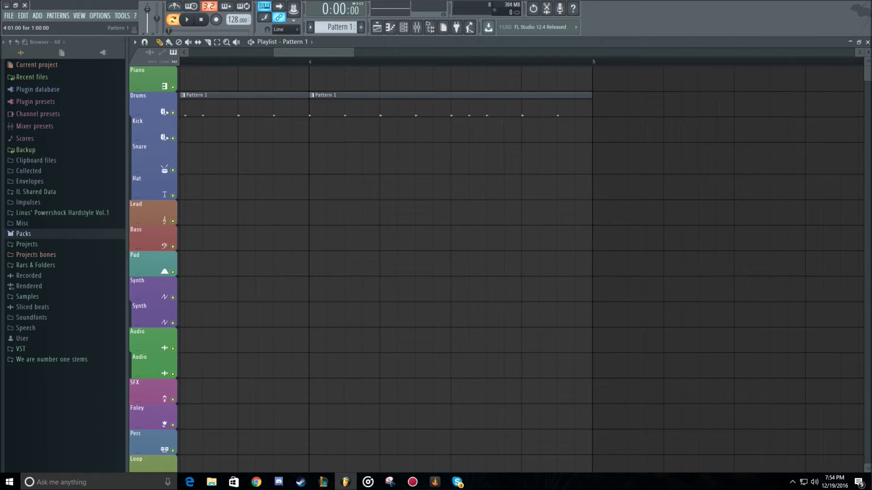
{"action": "left_click", "coordinate": [312, 95]}
{"action": "left_click", "coordinate": [312, 96]}
{"action": "left_click", "coordinate": [312, 95]}
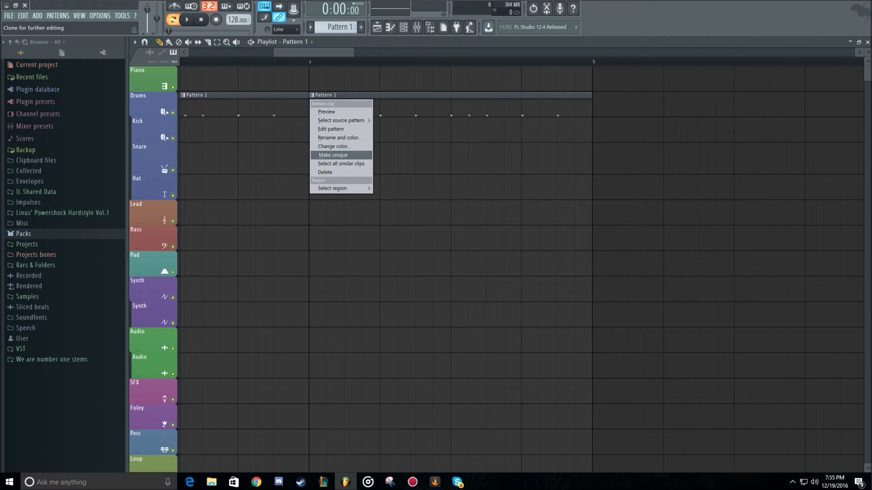
{"action": "left_click", "coordinate": [340, 155]}
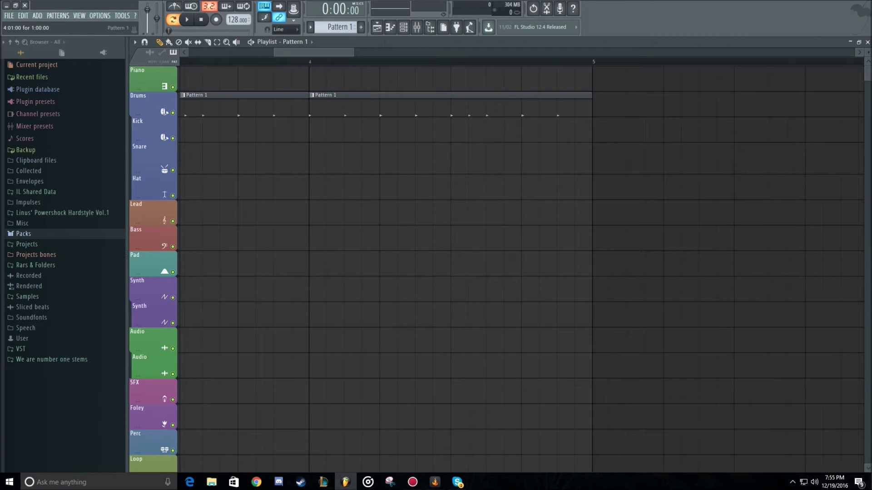
{"action": "left_click", "coordinate": [312, 95]}
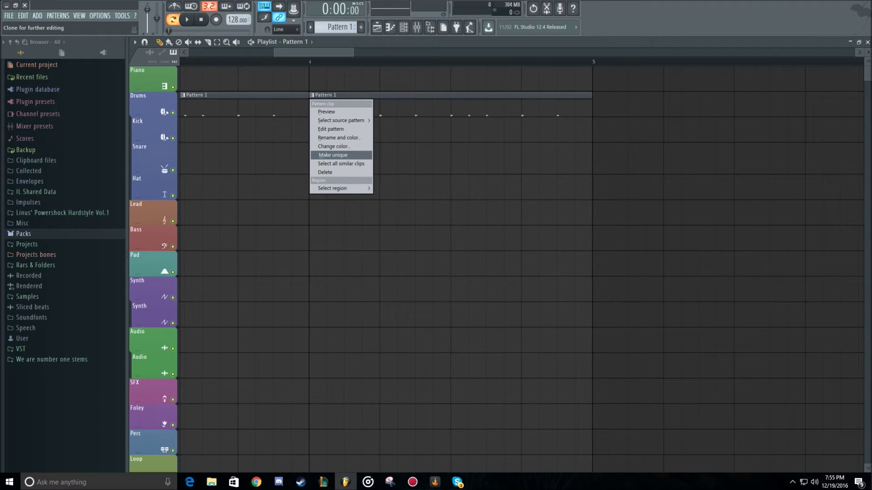
{"action": "left_click", "coordinate": [333, 155]}
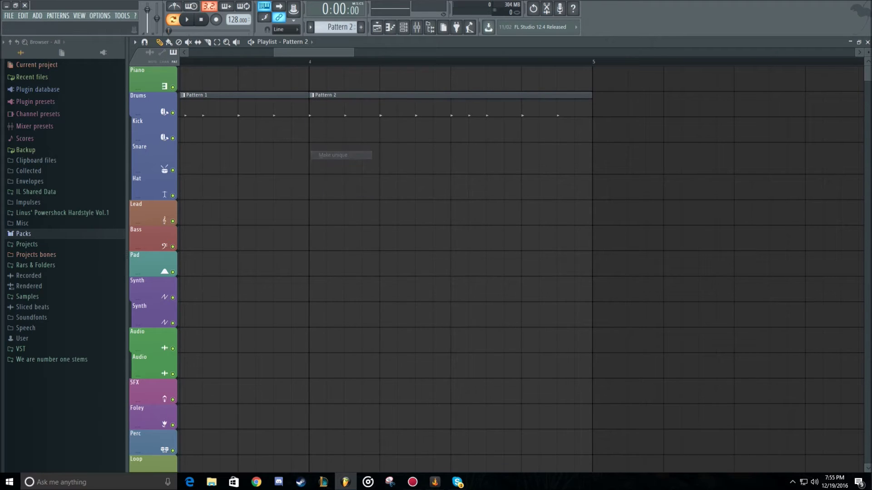
- Show the channel rack with the whole Drums arrangement in view, and play the arrangement in song mode
{"action": "left_click", "coordinate": [403, 27]}
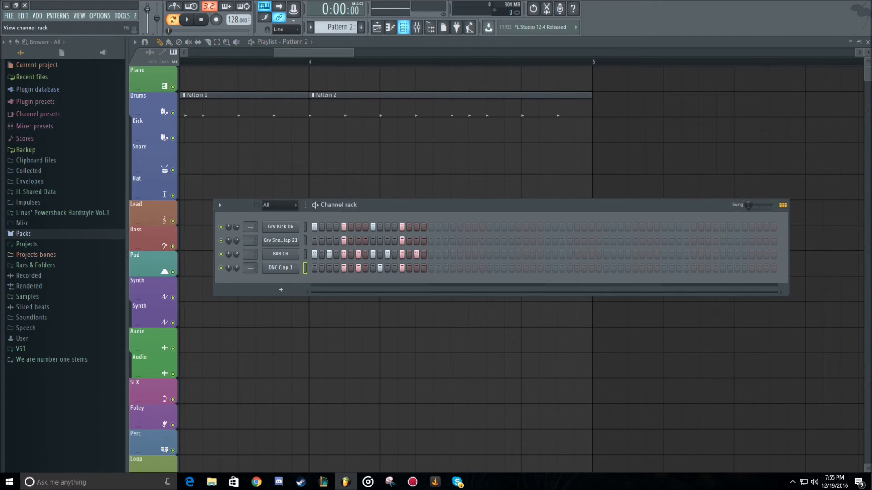
{"action": "left_click_drag", "start_coordinate": [353, 52], "coordinate": [641, 52]}
{"action": "left_click", "coordinate": [404, 27]}
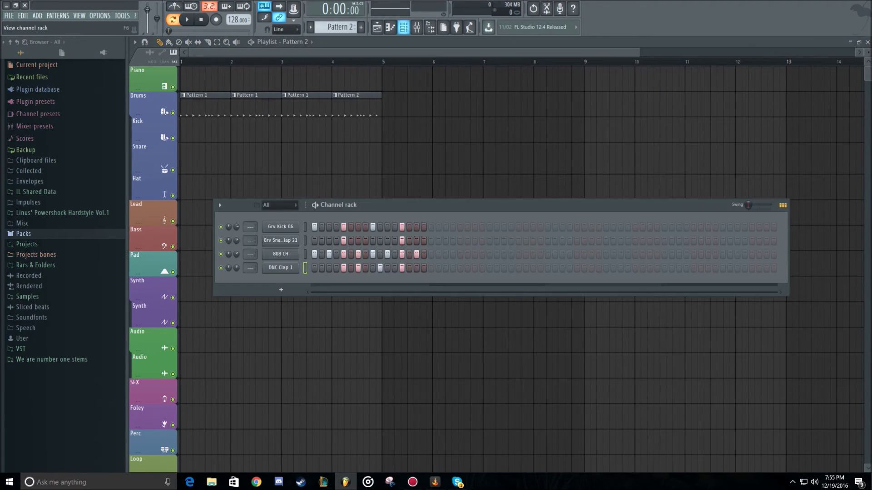
{"action": "scroll", "coordinate": [336, 27], "scroll_direction": "up", "scroll_amount": 1}
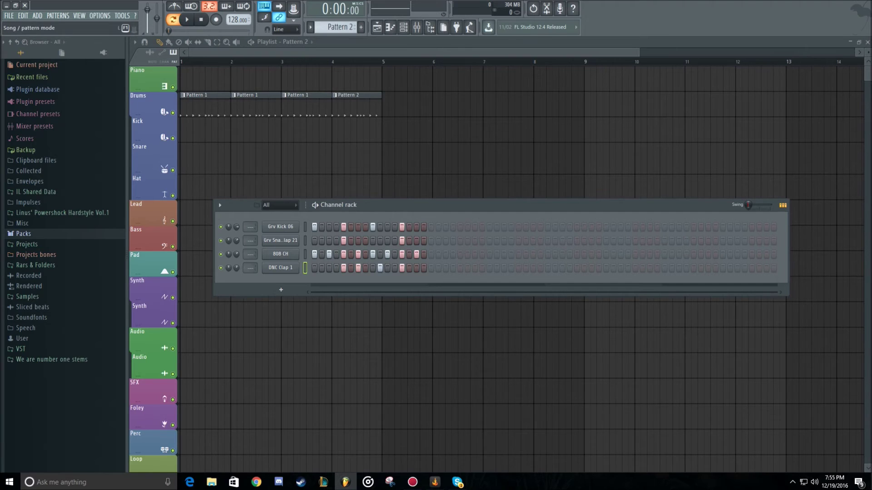
{"action": "scroll", "coordinate": [334, 27], "scroll_direction": "up", "scroll_amount": 1}
{"action": "left_click", "coordinate": [186, 20]}
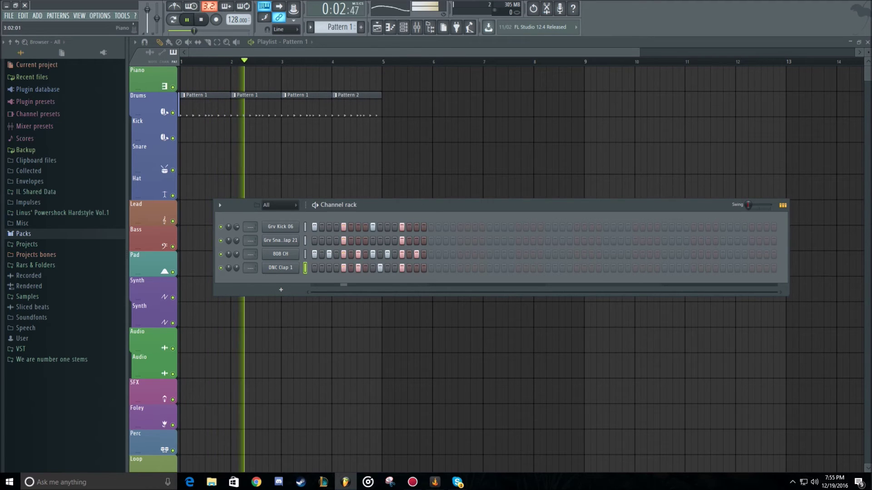
- Set Pattern 1's DNC Clap 1 row to hit only on steps 5, 9 and 13, and preview the pattern
{"action": "key", "text": "space"}
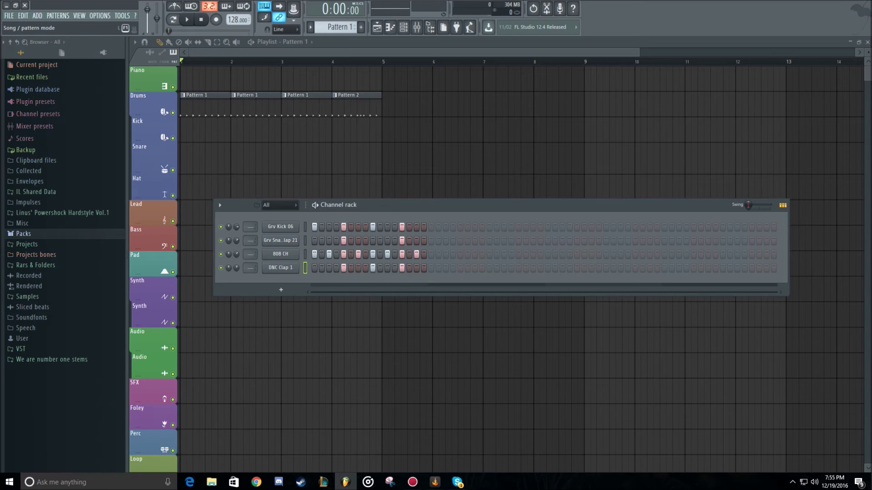
{"action": "key", "text": "space"}
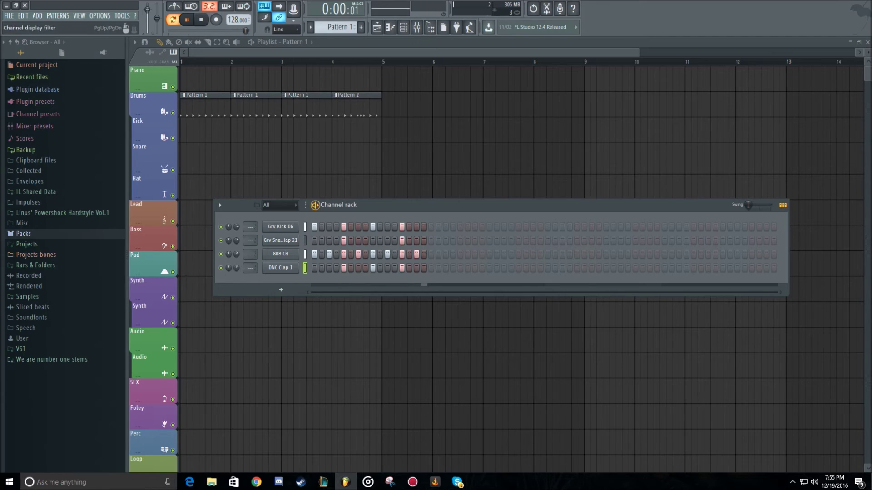
{"action": "key", "text": "space"}
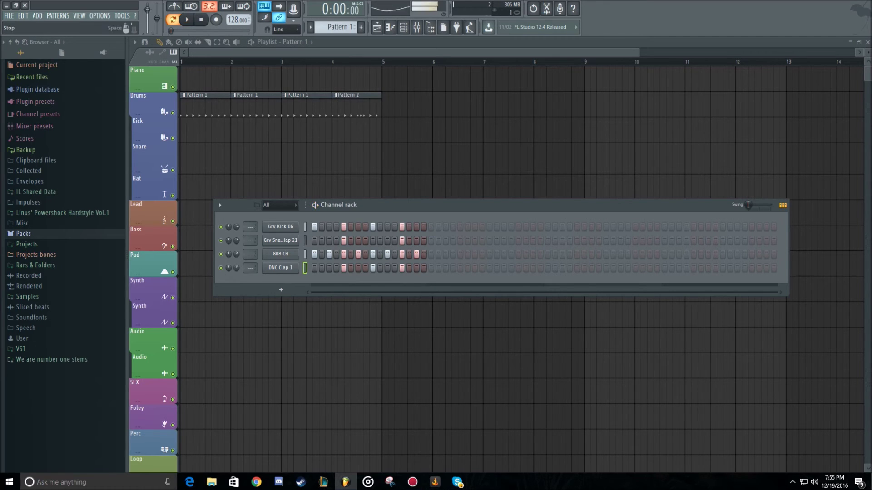
- Add kick hits on steps 4, 7 and 11 and snare hits on steps 9 and 16 to Pattern 2, and preview it
{"action": "left_click", "coordinate": [356, 105]}
{"action": "left_click", "coordinate": [403, 28]}
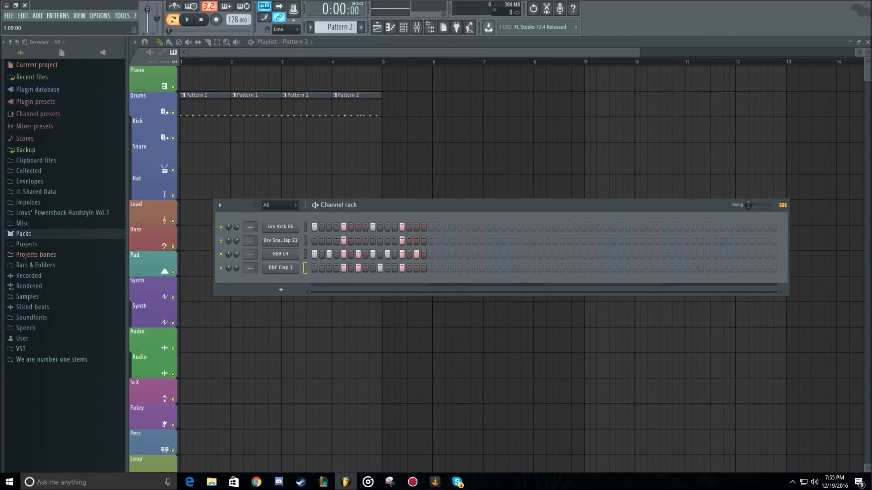
{"action": "left_click", "coordinate": [387, 226]}
{"action": "left_click", "coordinate": [187, 20]}
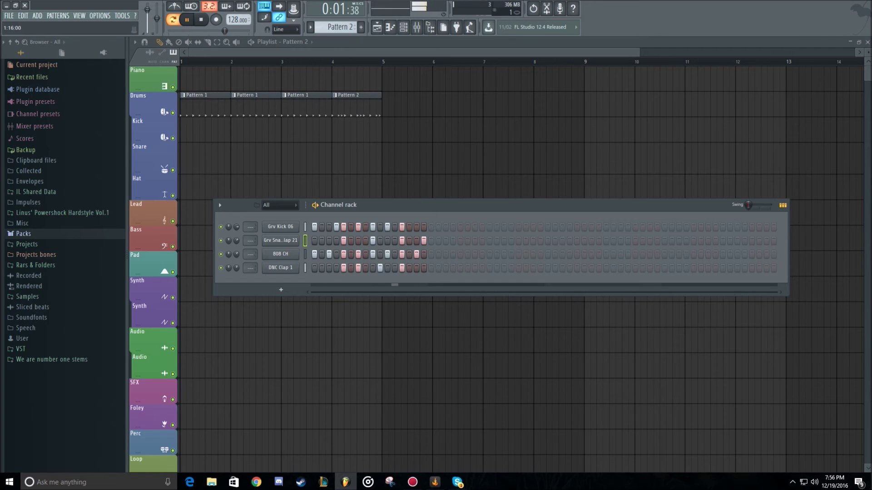
{"action": "key", "text": "space"}
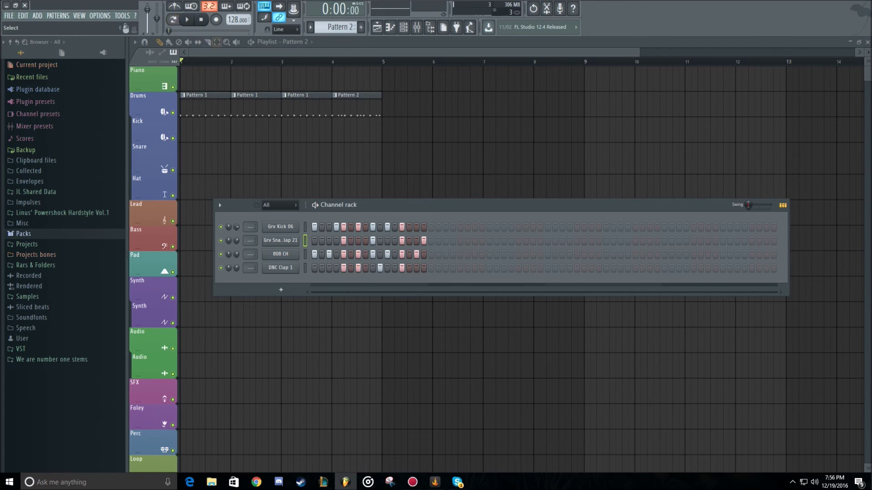
- Duplicate the four clips in bars 1 to 4 of the Drums track, aligning the copies with bars 5 to 8
{"action": "key", "text": "F6"}
{"action": "left_click_drag", "start_coordinate": [637, 52], "coordinate": [855, 52]}
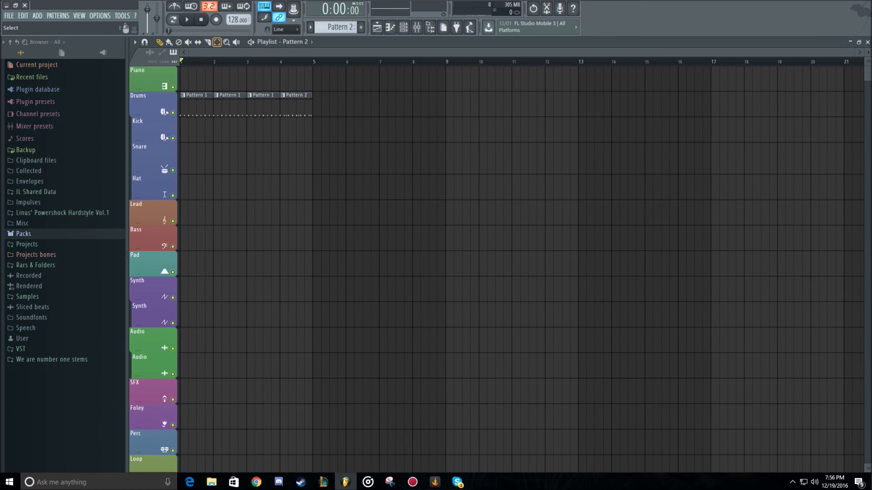
{"action": "left_click_drag", "start_coordinate": [409, 105], "coordinate": [183, 132]}
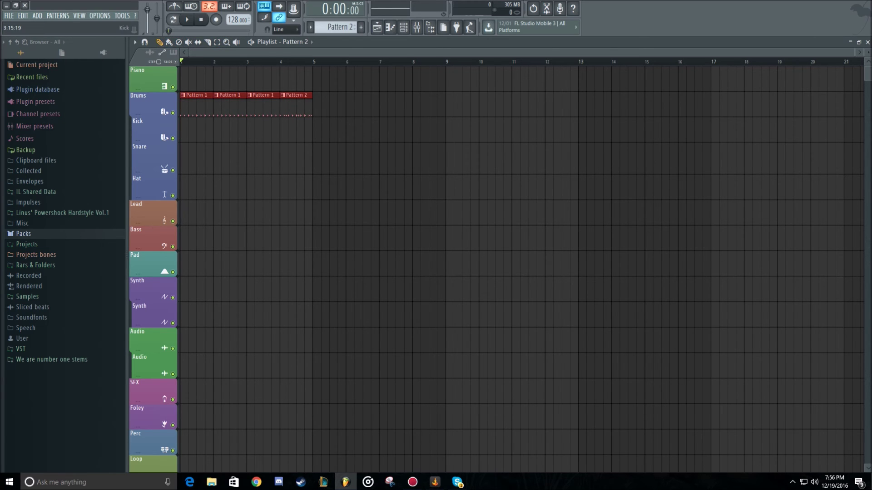
{"action": "left_click_drag", "start_coordinate": [232, 105], "coordinate": [374, 105]}
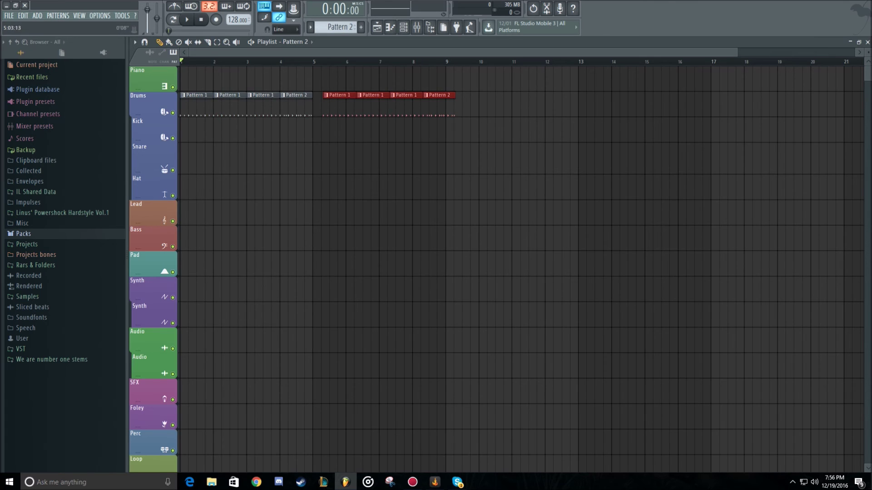
{"action": "scroll", "coordinate": [317, 104], "scroll_direction": "up", "scroll_amount": 2}
{"action": "scroll", "coordinate": [316, 104], "scroll_direction": "up", "scroll_amount": 4}
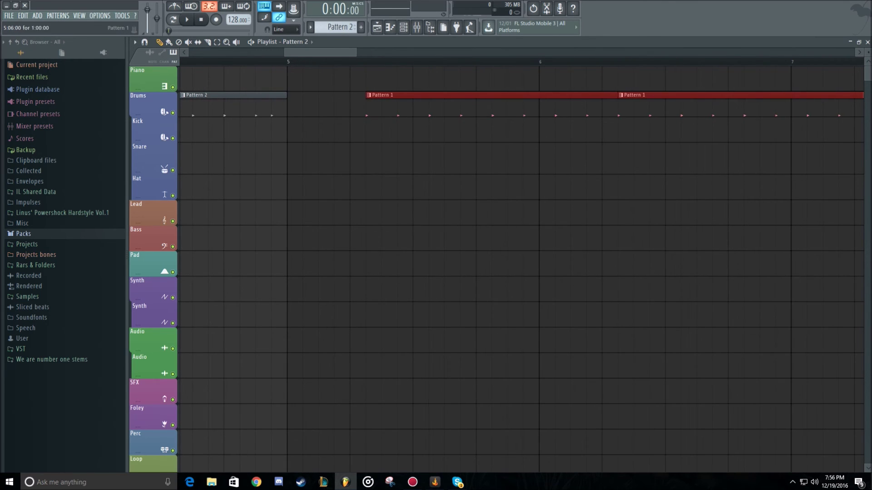
{"action": "scroll", "coordinate": [291, 105], "scroll_direction": "down", "scroll_amount": 6}
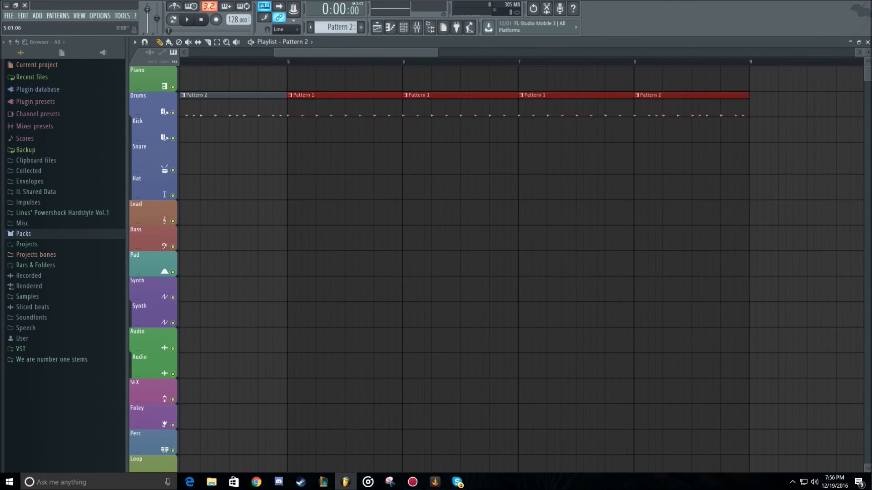
{"action": "left_click_drag", "start_coordinate": [290, 52], "coordinate": [268, 52]}
{"action": "left_click", "coordinate": [278, 187], "text": "ctrl"}
- Play the eight-bar Drums arrangement, briefly showing the channel rack during playback
{"action": "key", "text": "space"}
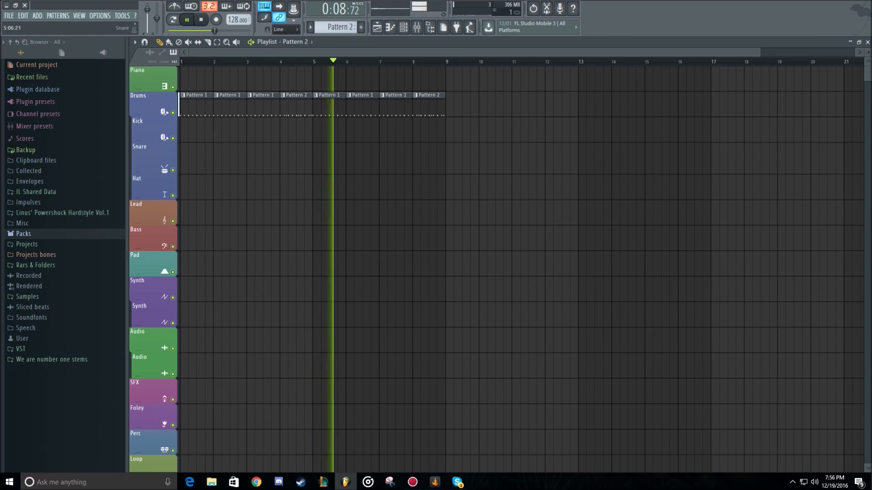
{"action": "left_click", "coordinate": [403, 27]}
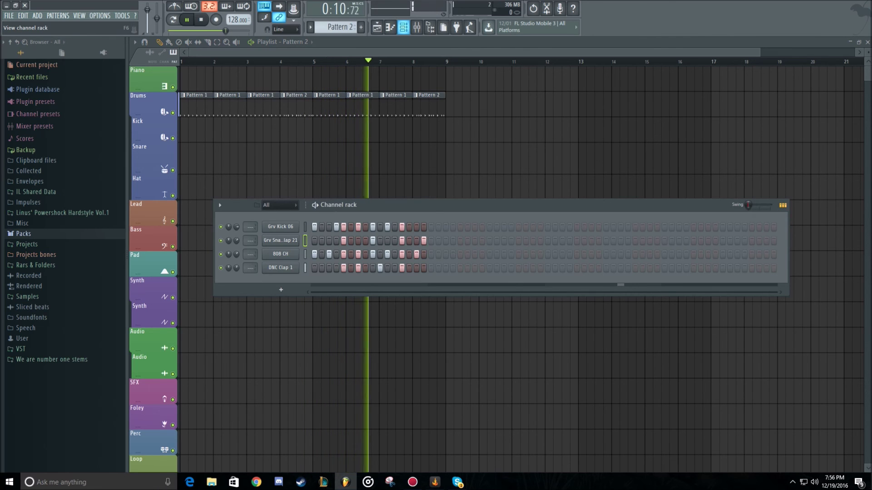
{"action": "left_click", "coordinate": [403, 27]}
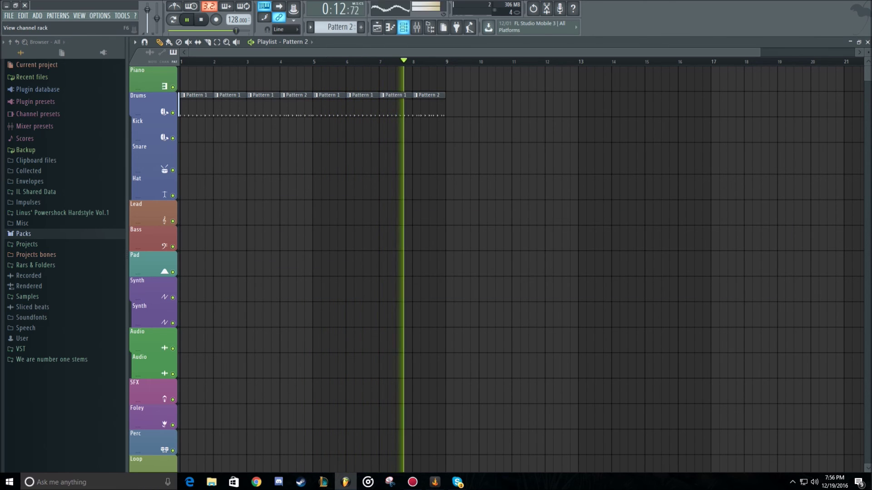
{"action": "left_click", "coordinate": [200, 19]}
- Compare the channel rack steps of Pattern 2 and Pattern 1, repositioning the rack window, and switch back to Pattern 2
{"action": "key", "text": "F6"}
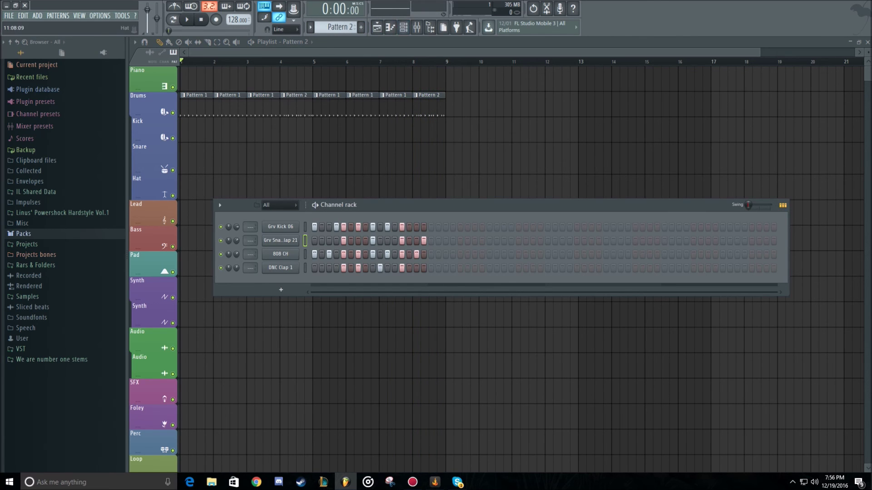
{"action": "left_click", "coordinate": [222, 105]}
{"action": "key", "text": "F6"}
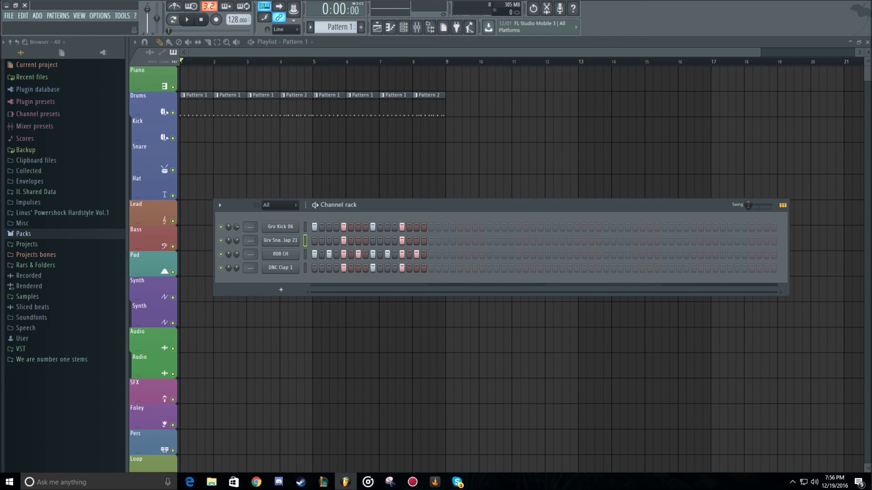
{"action": "left_click_drag", "start_coordinate": [306, 205], "coordinate": [320, 220]}
{"action": "left_click_drag", "start_coordinate": [509, 225], "coordinate": [510, 195]}
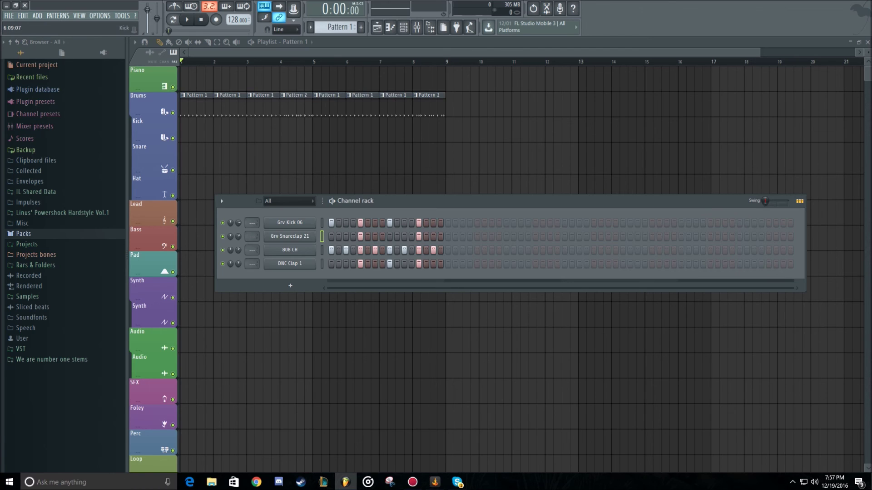
{"action": "left_click", "coordinate": [428, 95]}
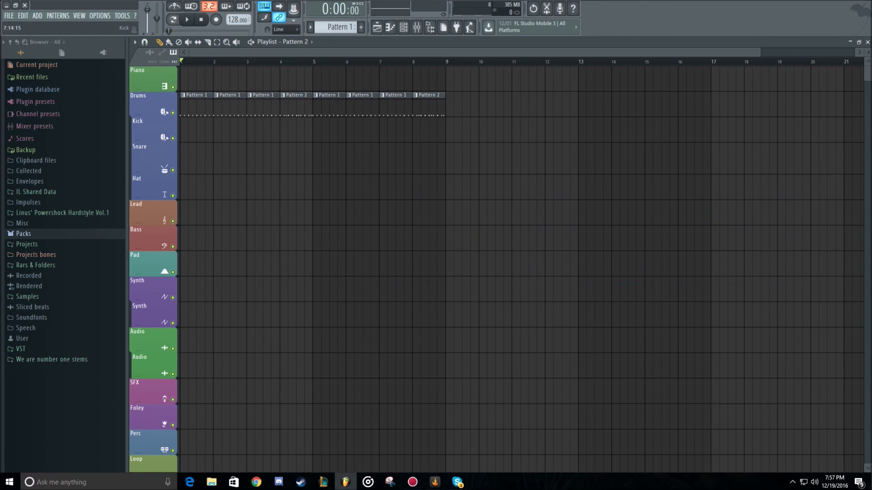